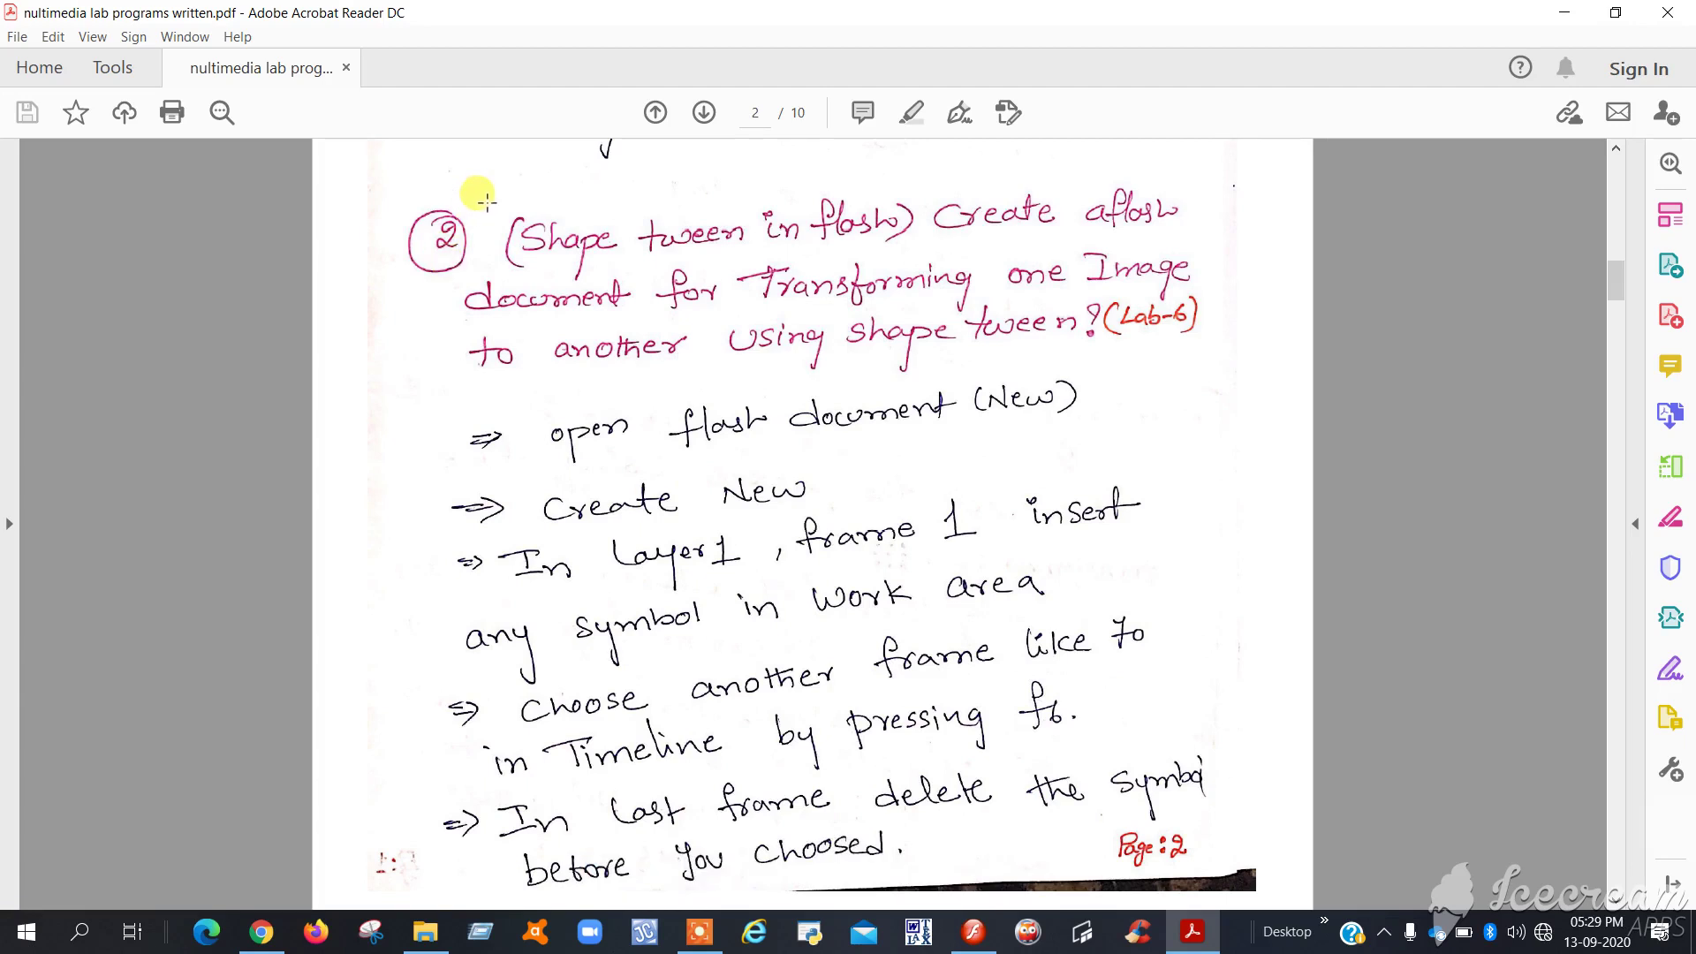
Highlight the 'Shape tween in flash' heading on the tutorial page and scroll down.
{"action": "left_click_drag", "start_coordinate": [485, 202], "coordinate": [966, 258]}
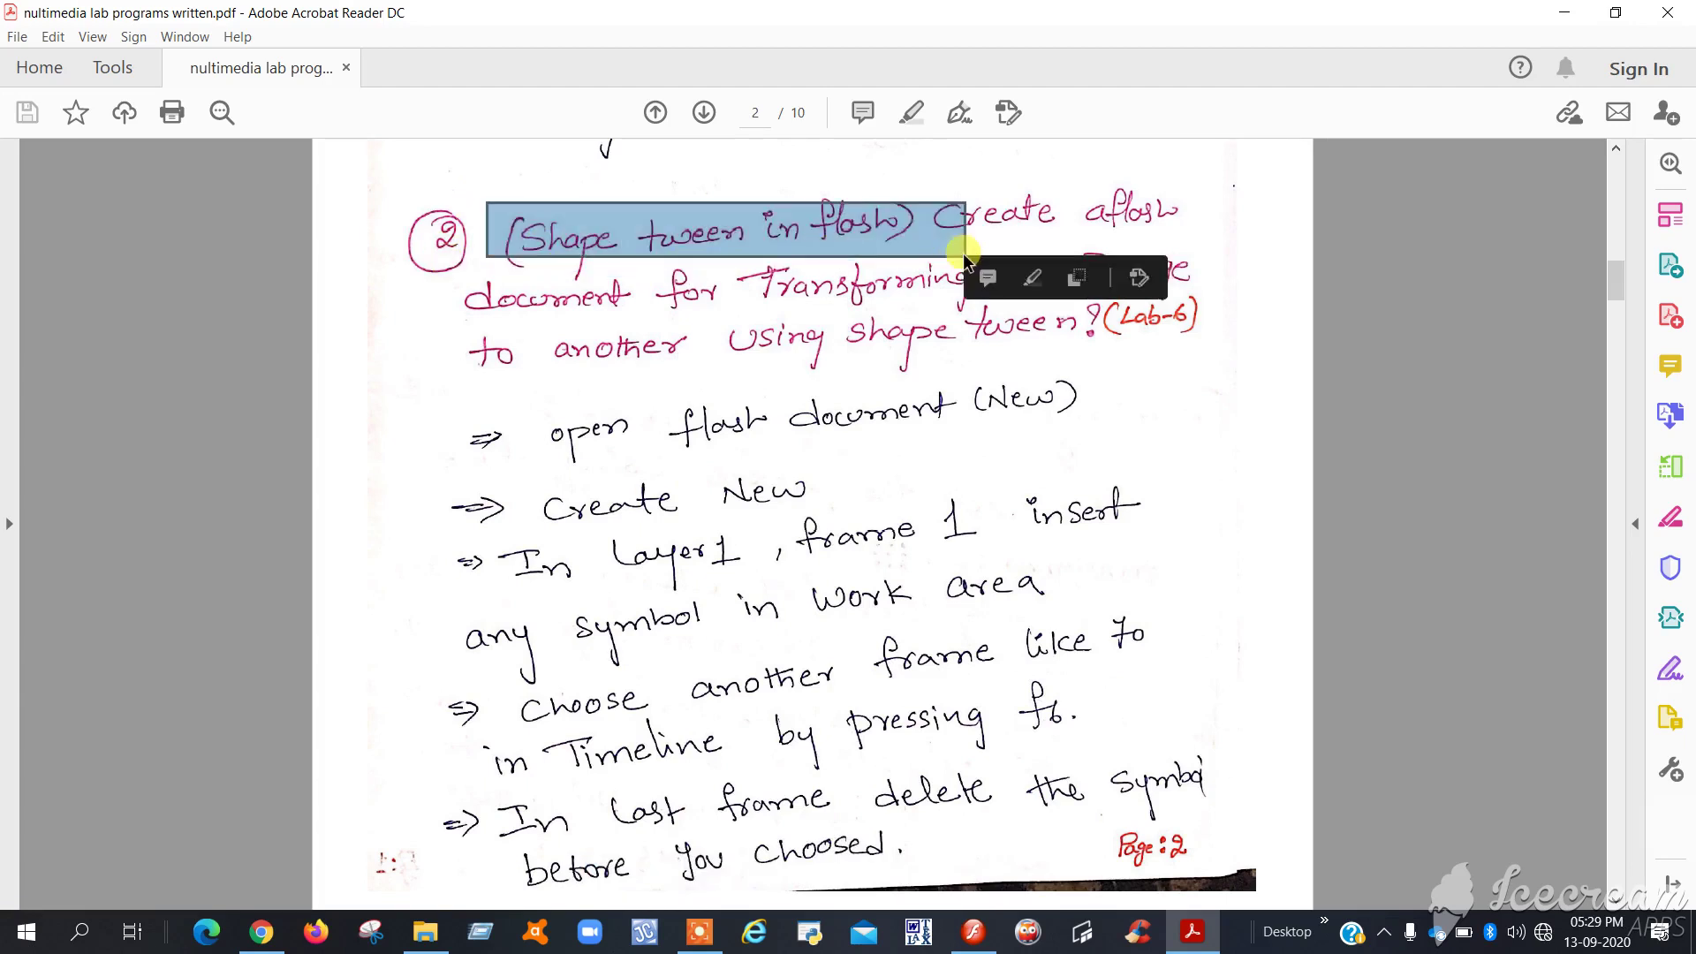
{"action": "left_click", "coordinate": [861, 305]}
{"action": "key", "text": "Escape"}
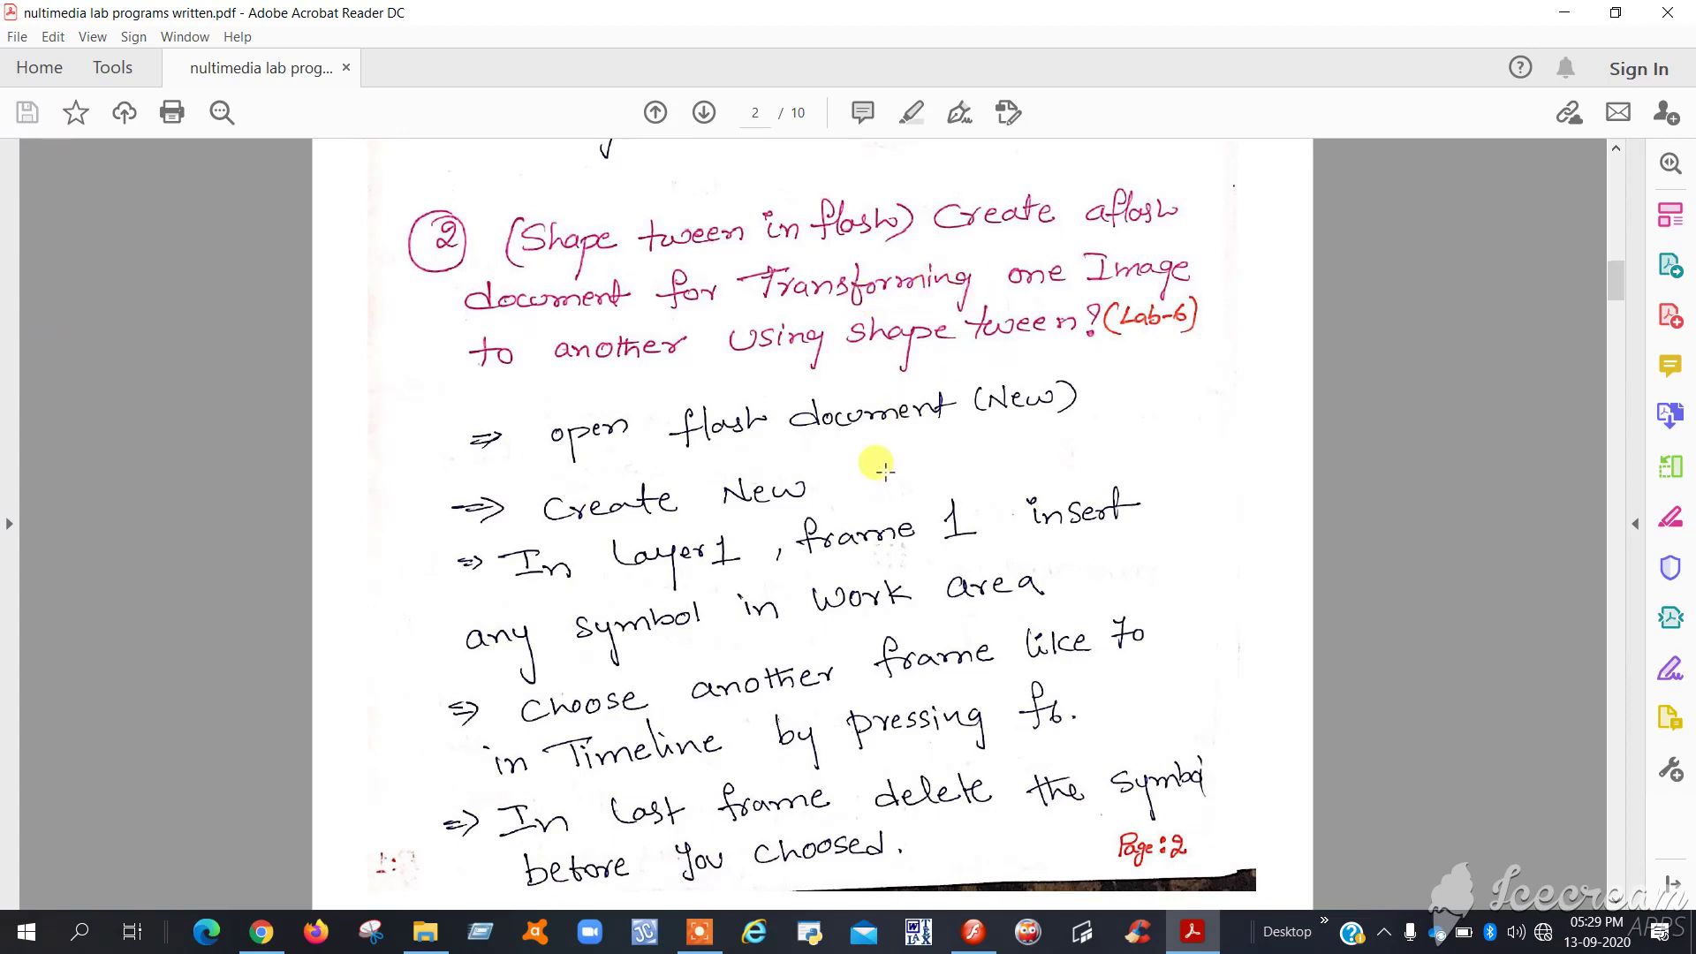
{"action": "scroll", "coordinate": [879, 466], "scroll_direction": "down", "scroll_amount": 1}
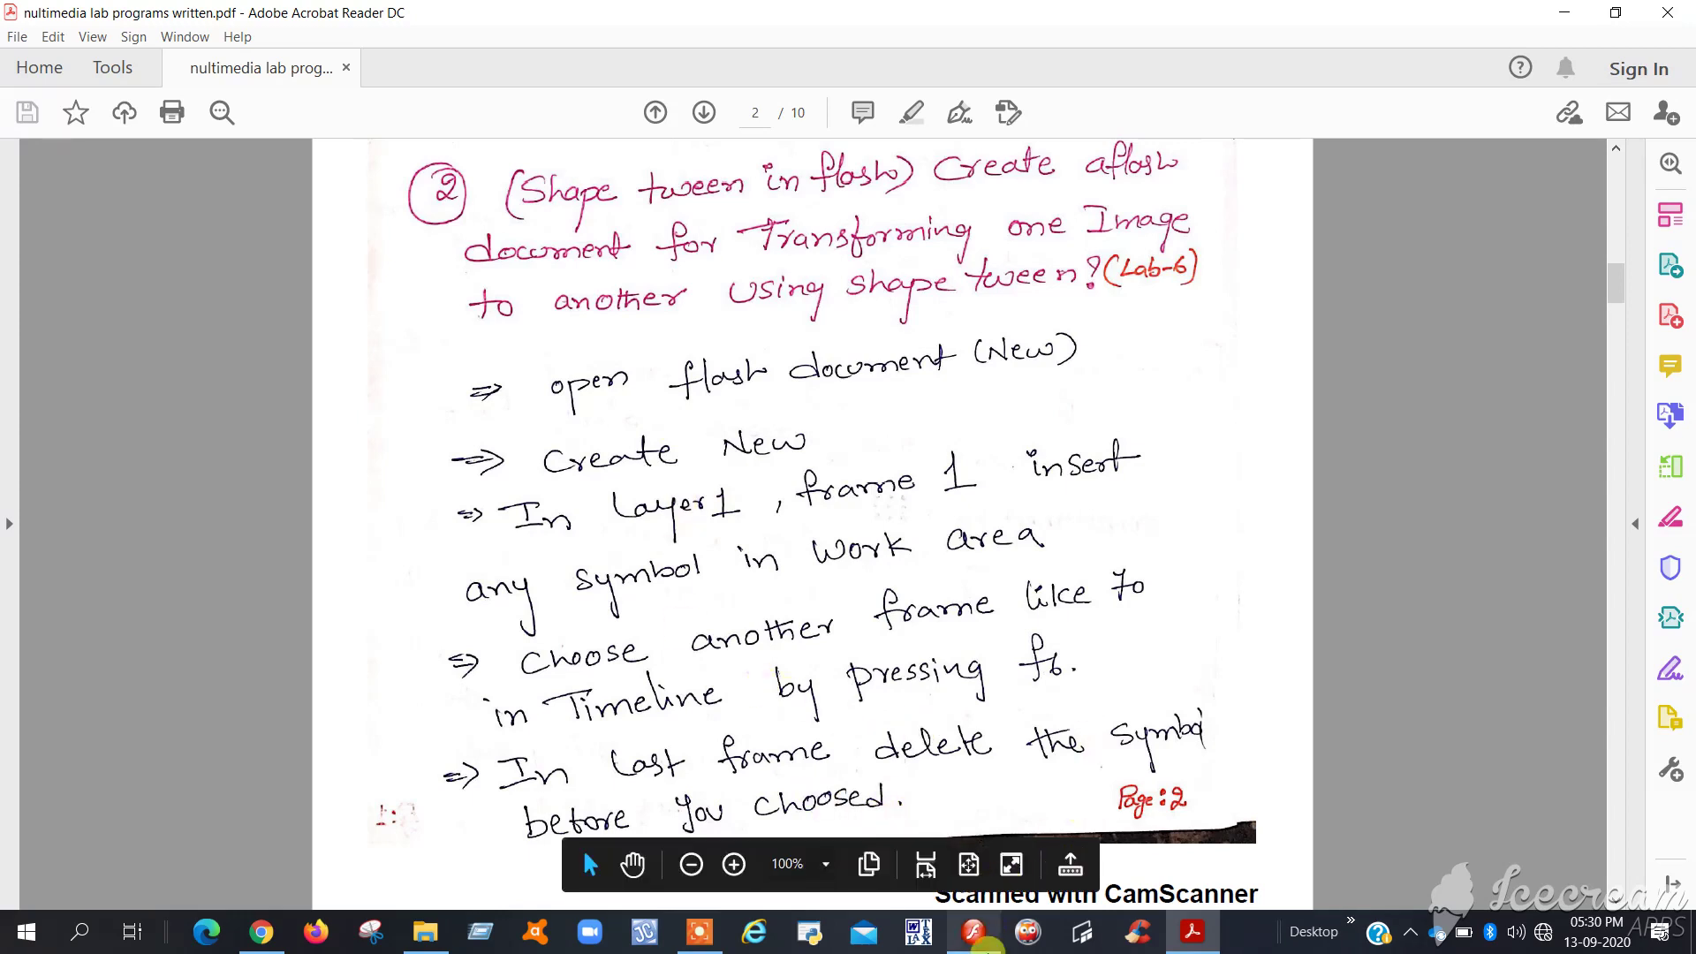
Create a new Flash document, Untitled-2, and select frame 1 of Layer 1.
{"action": "left_click", "coordinate": [977, 937]}
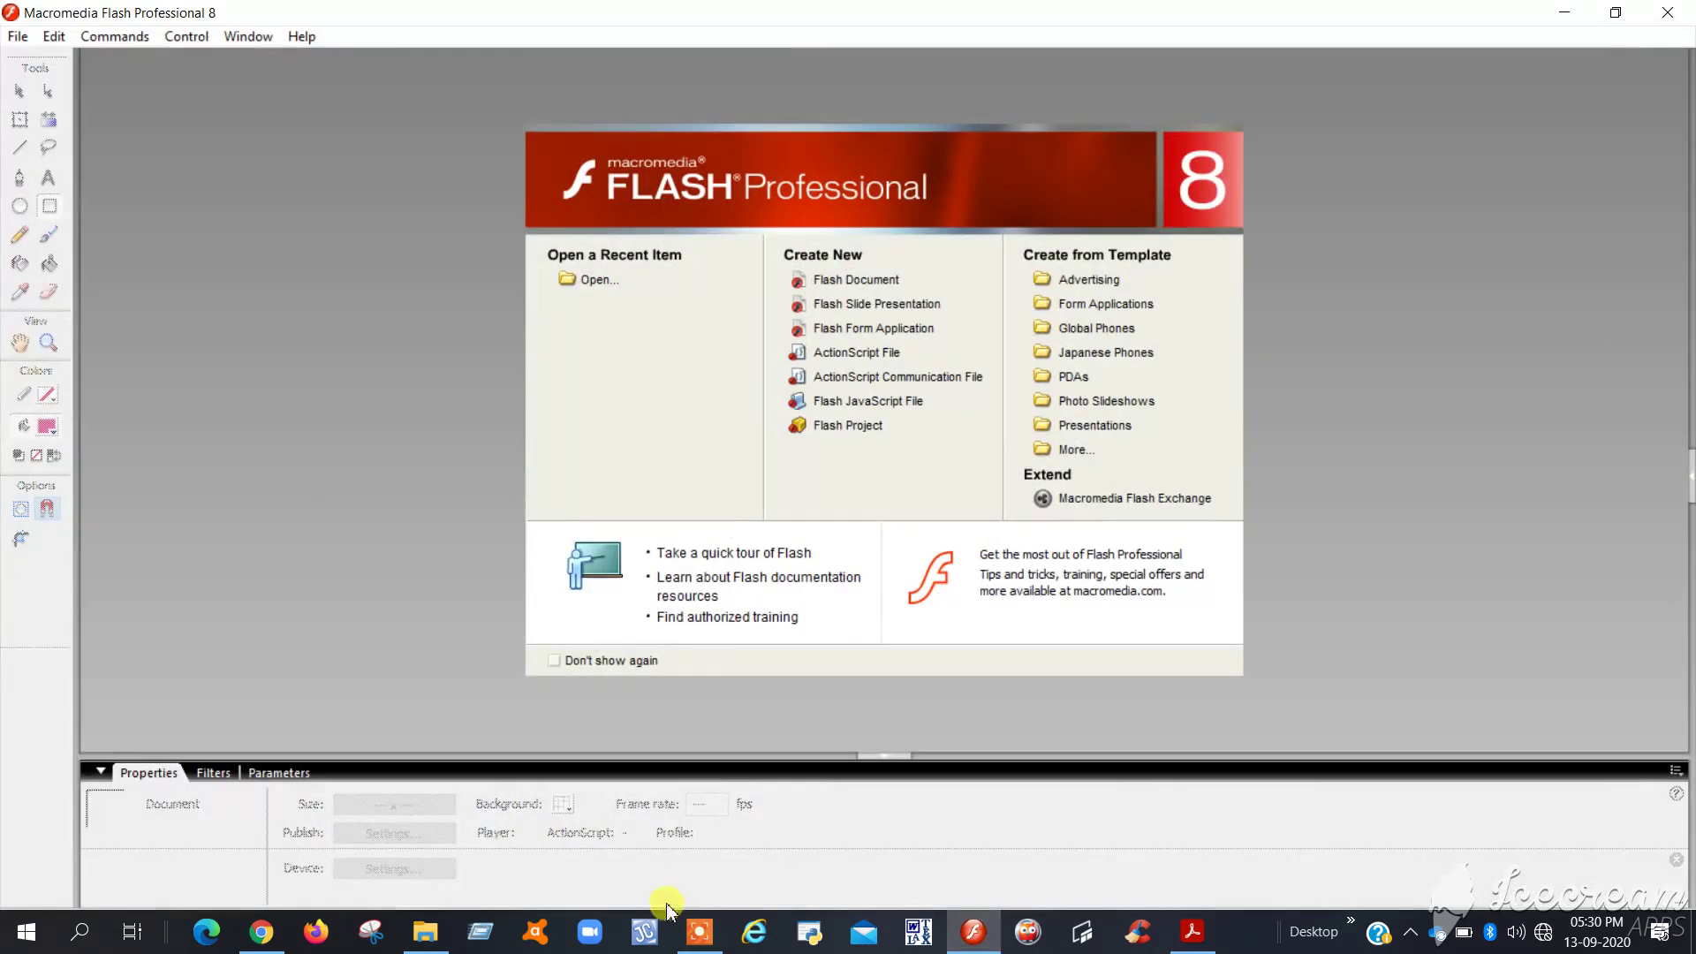
{"action": "mouse_move", "coordinate": [698, 943]}
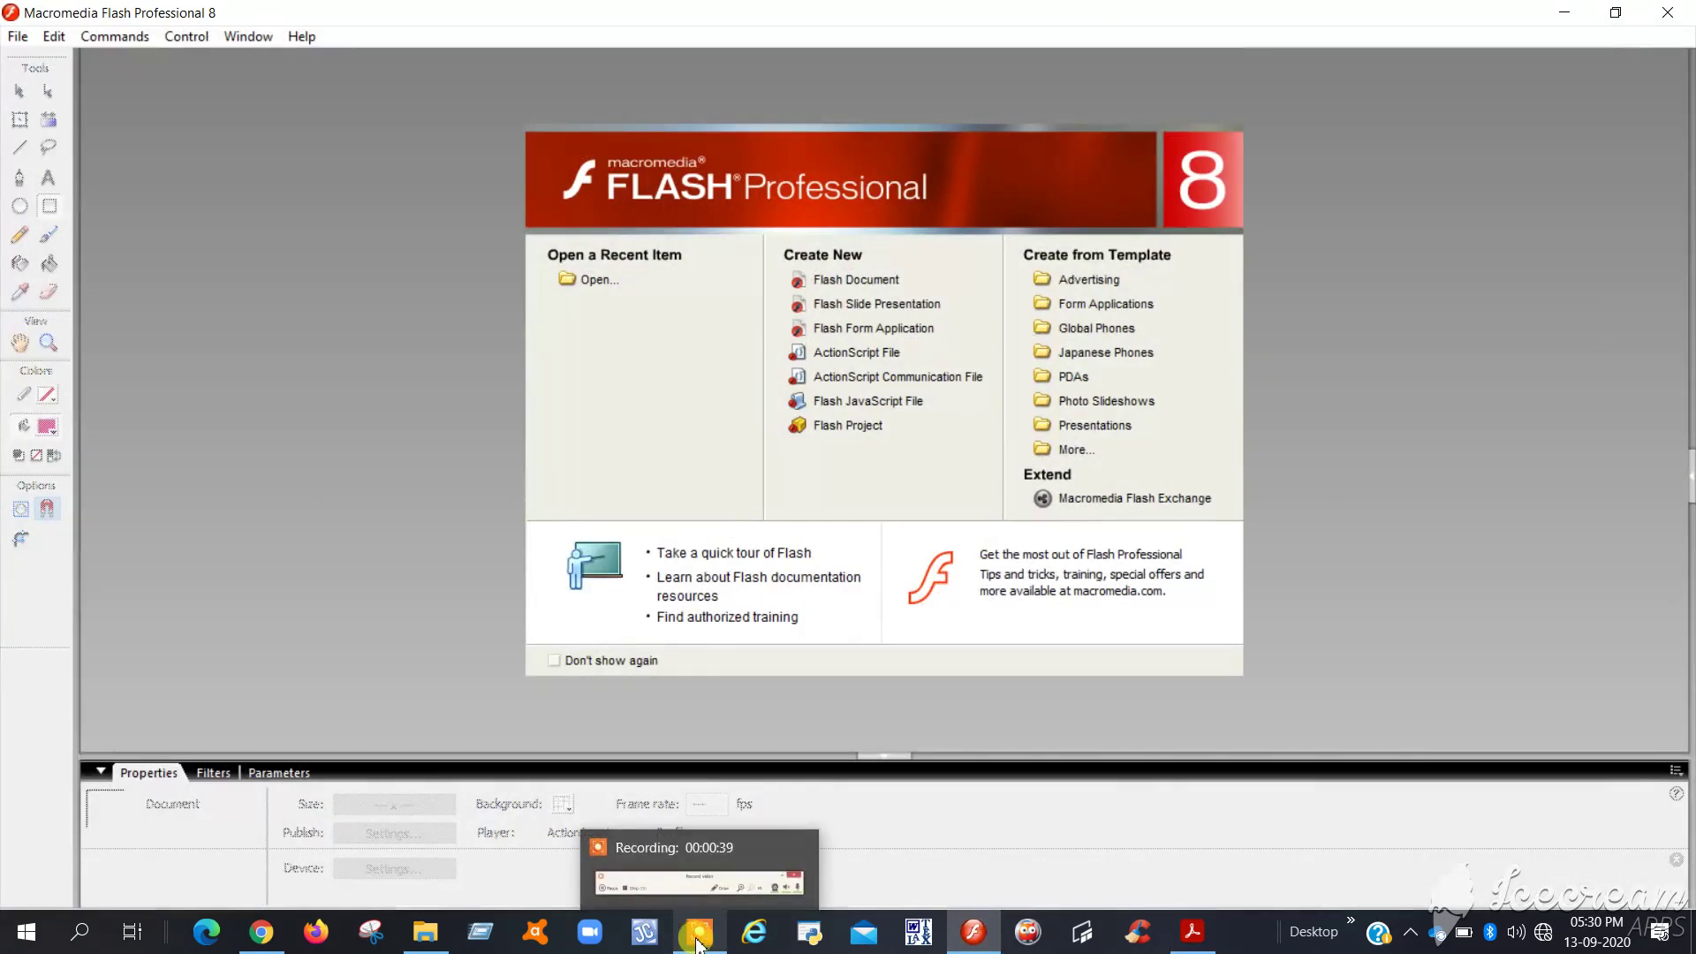
{"action": "left_click", "coordinate": [850, 282]}
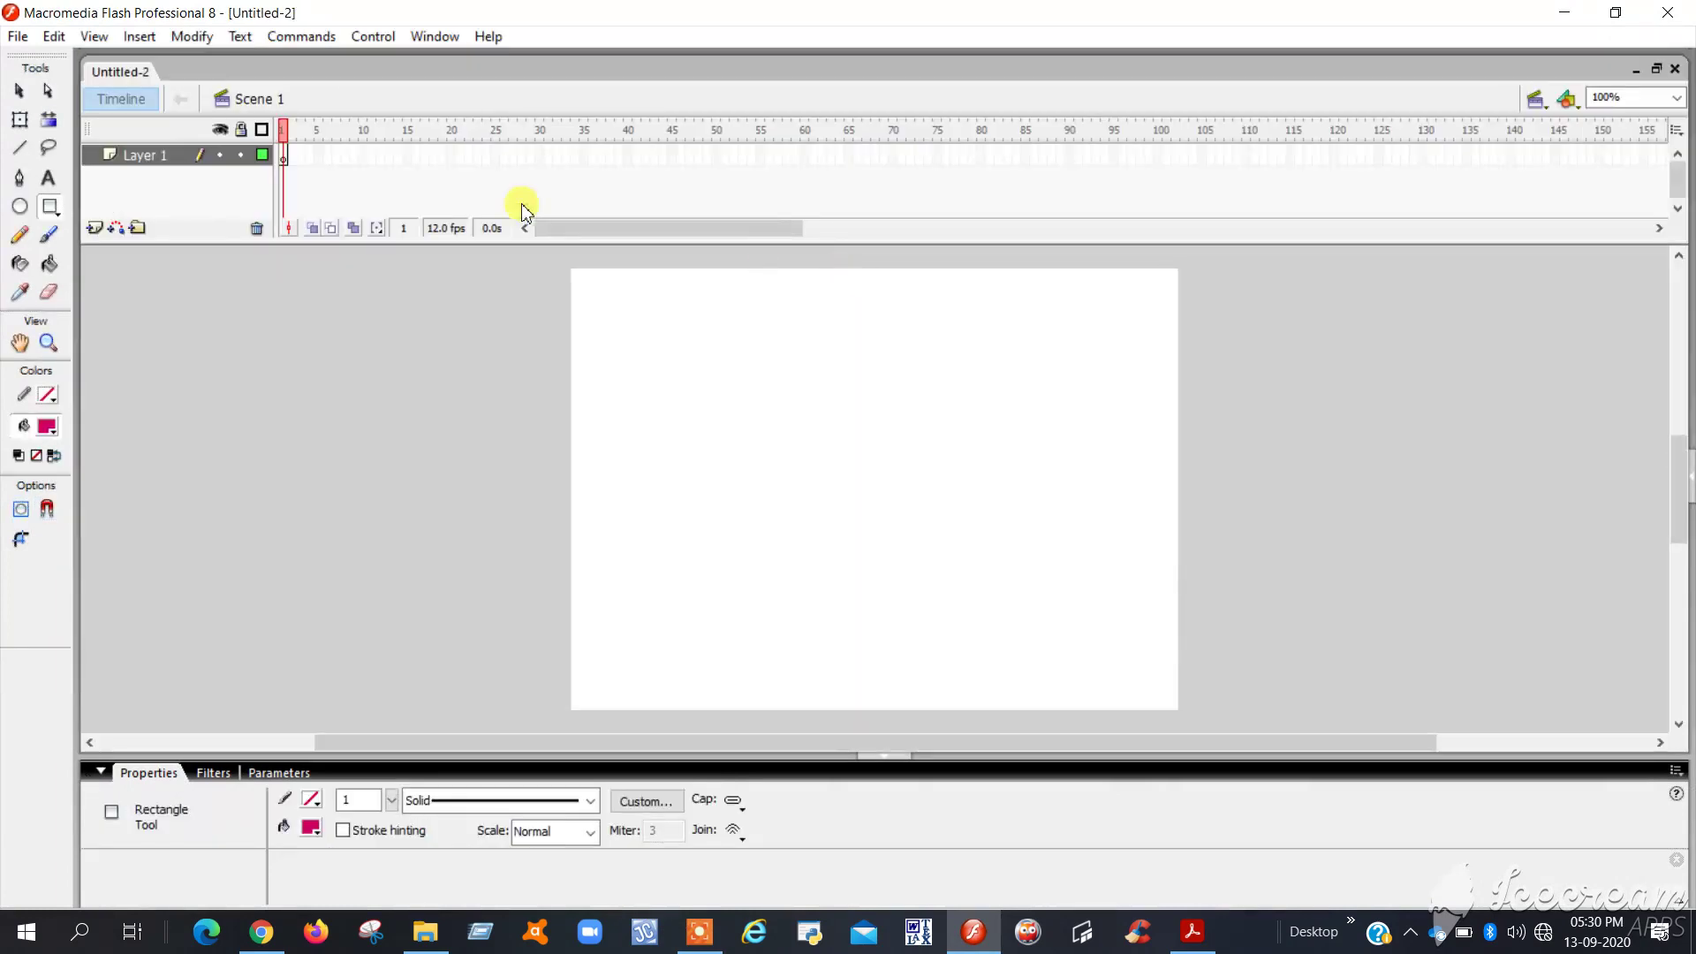
{"action": "left_click", "coordinate": [285, 157]}
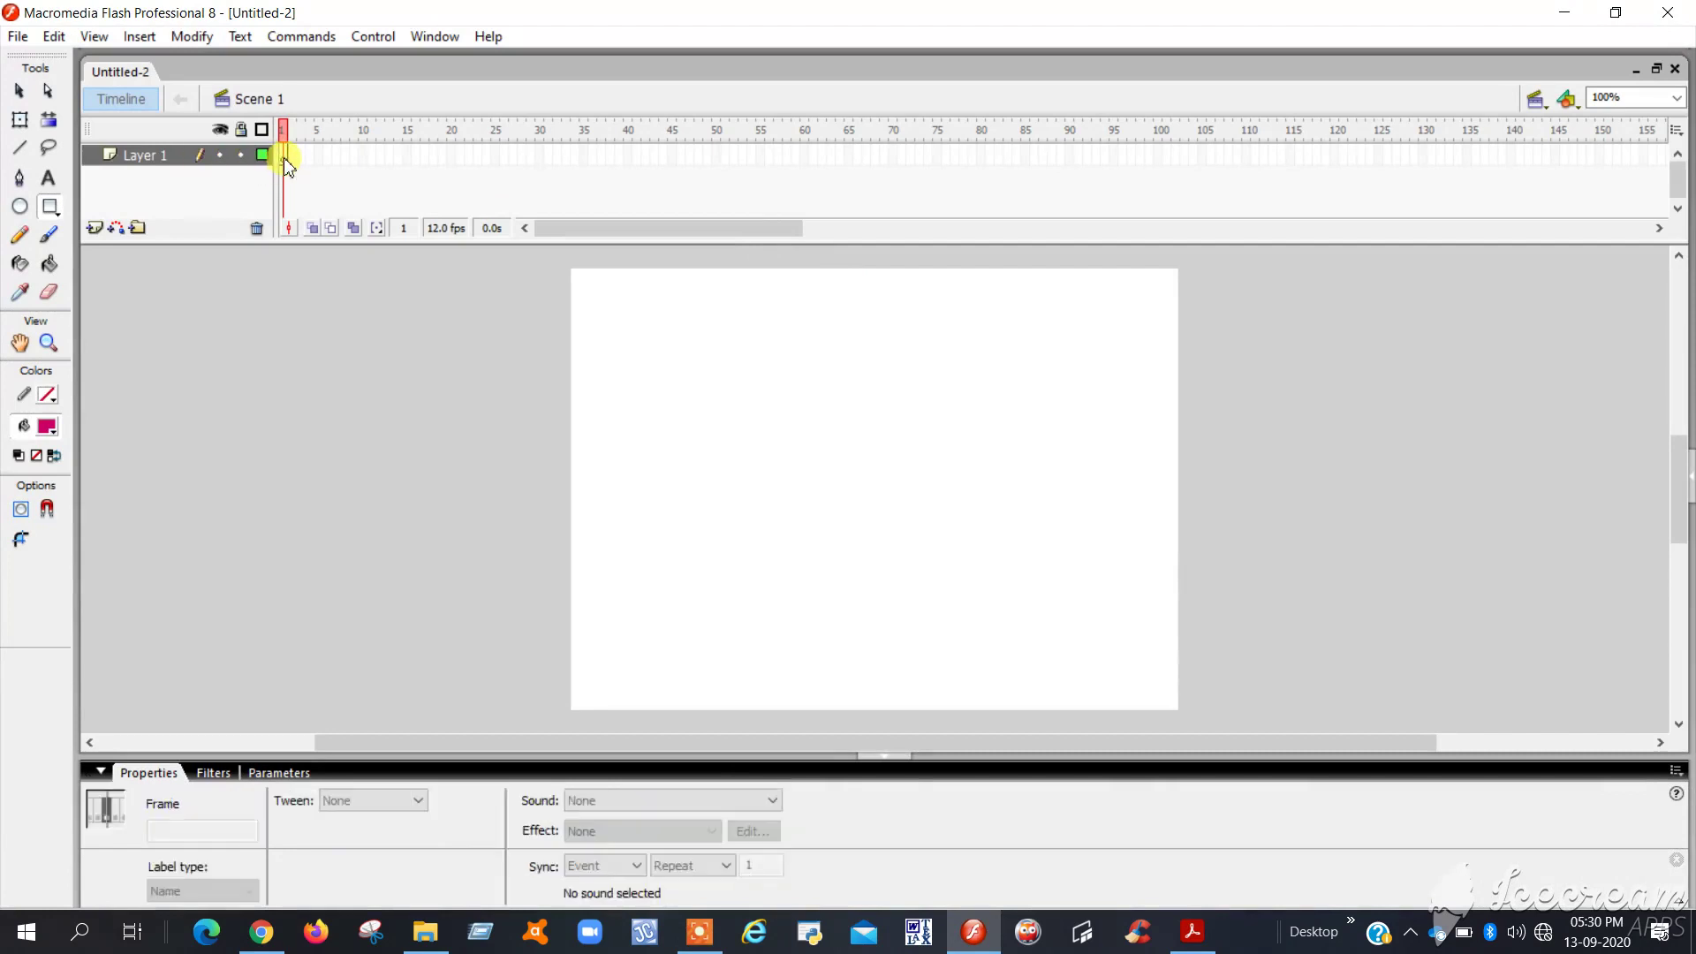
{"action": "left_click", "coordinate": [285, 158]}
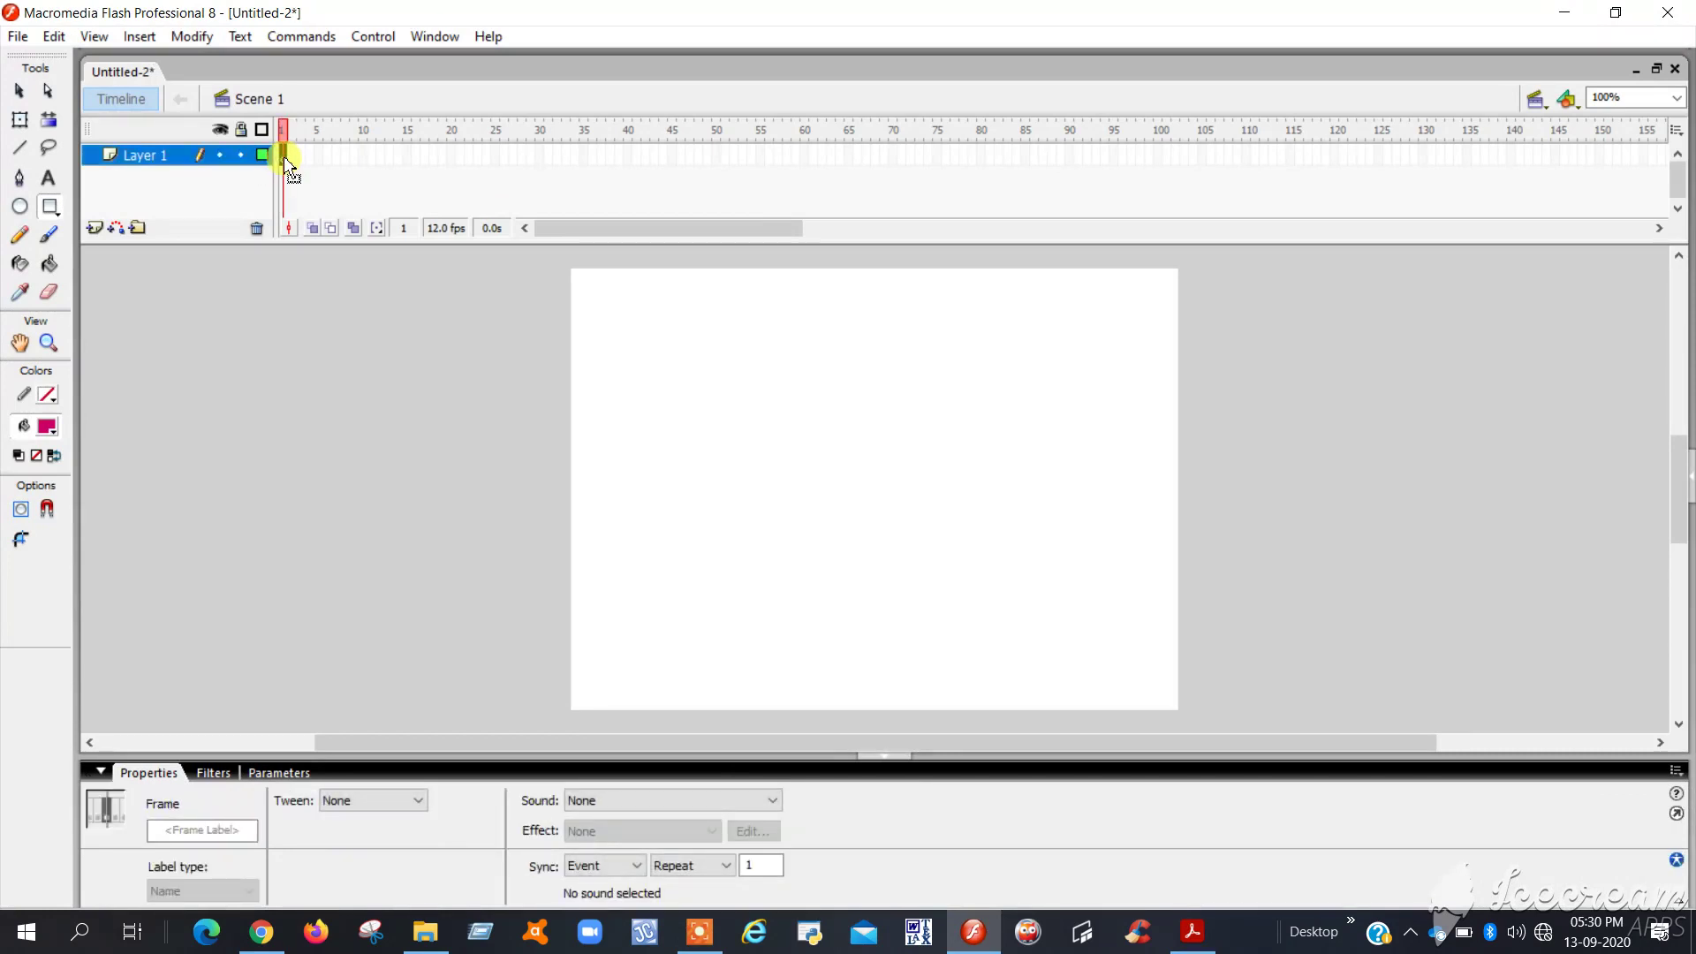
Draw a large magenta circle across the stage centre with the Oval tool, then select frame 70.
{"action": "left_click", "coordinate": [19, 207]}
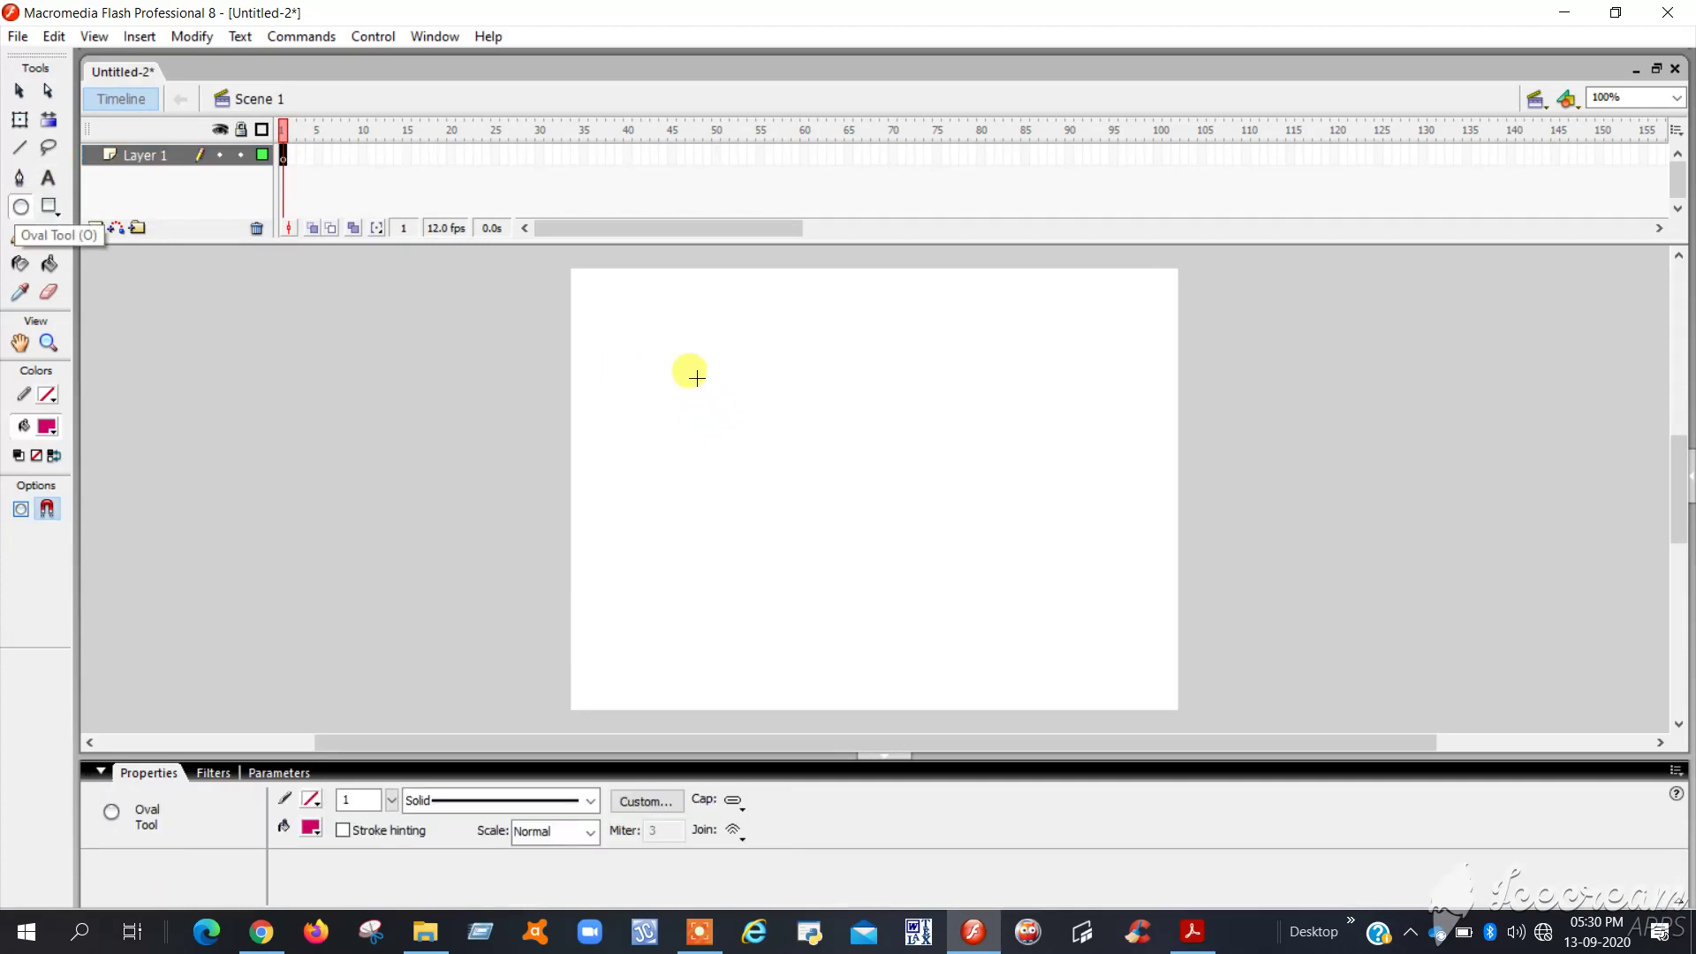
{"action": "left_click_drag", "start_coordinate": [663, 342], "coordinate": [1061, 698]}
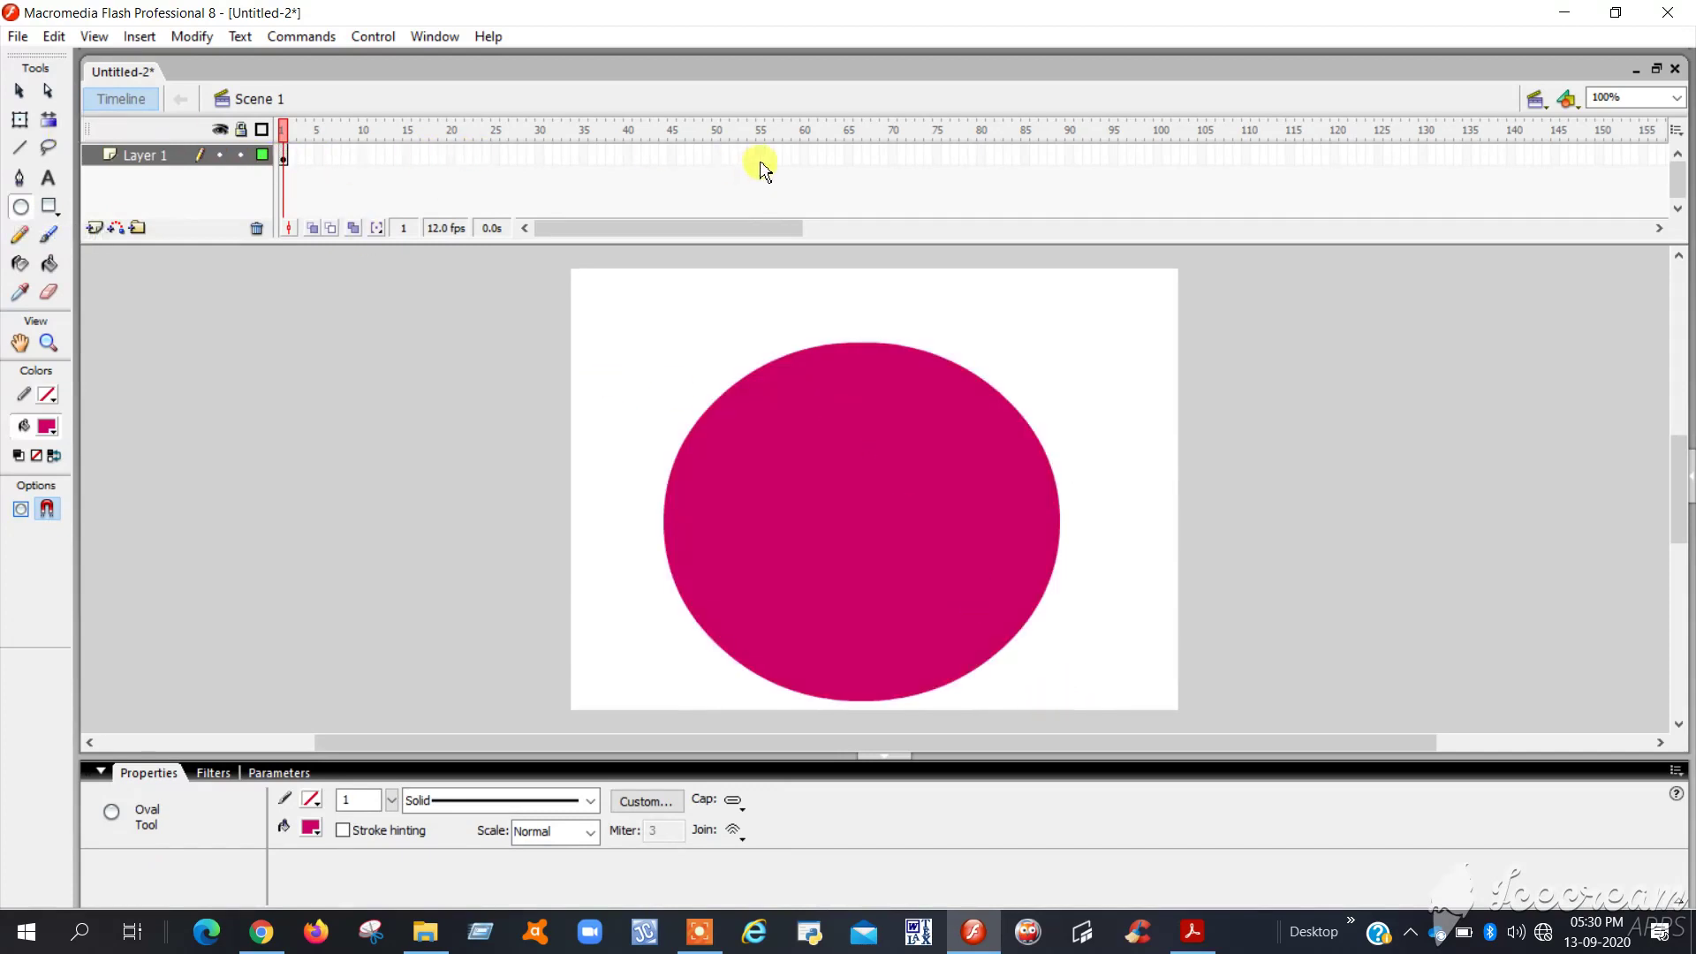
{"action": "left_click", "coordinate": [892, 155]}
Insert a keyframe at frame 70 holding the circle, then select it with Free Transform.
{"action": "right_click", "coordinate": [893, 155]}
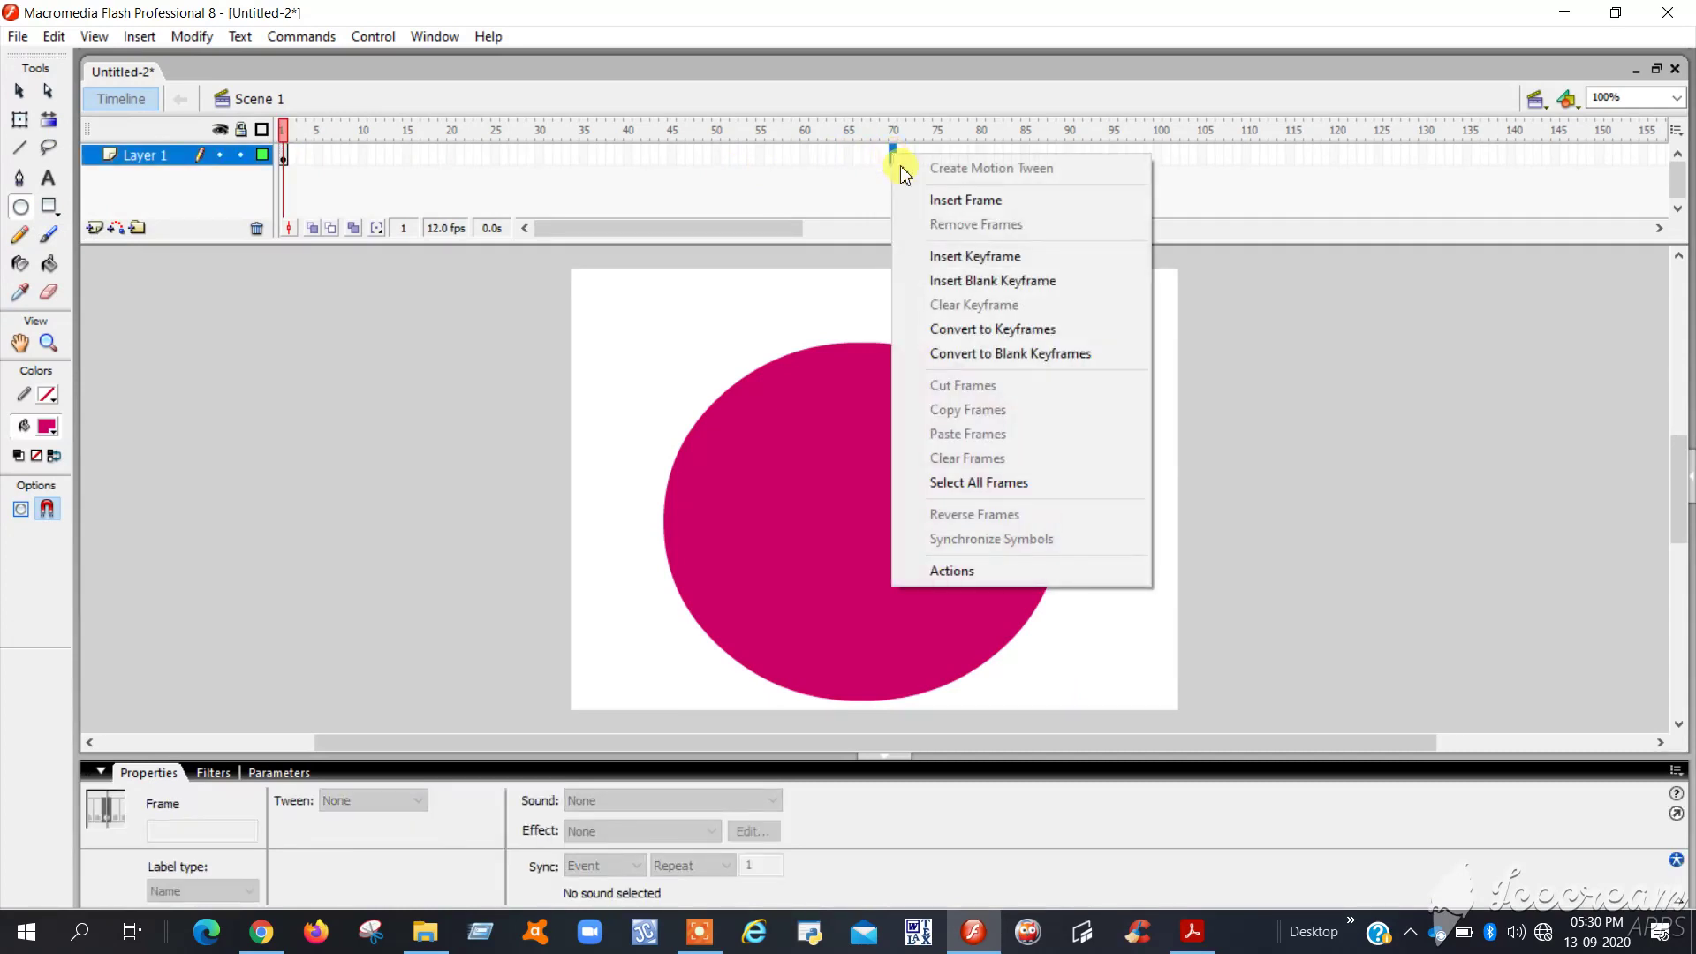
{"action": "left_click", "coordinate": [982, 265]}
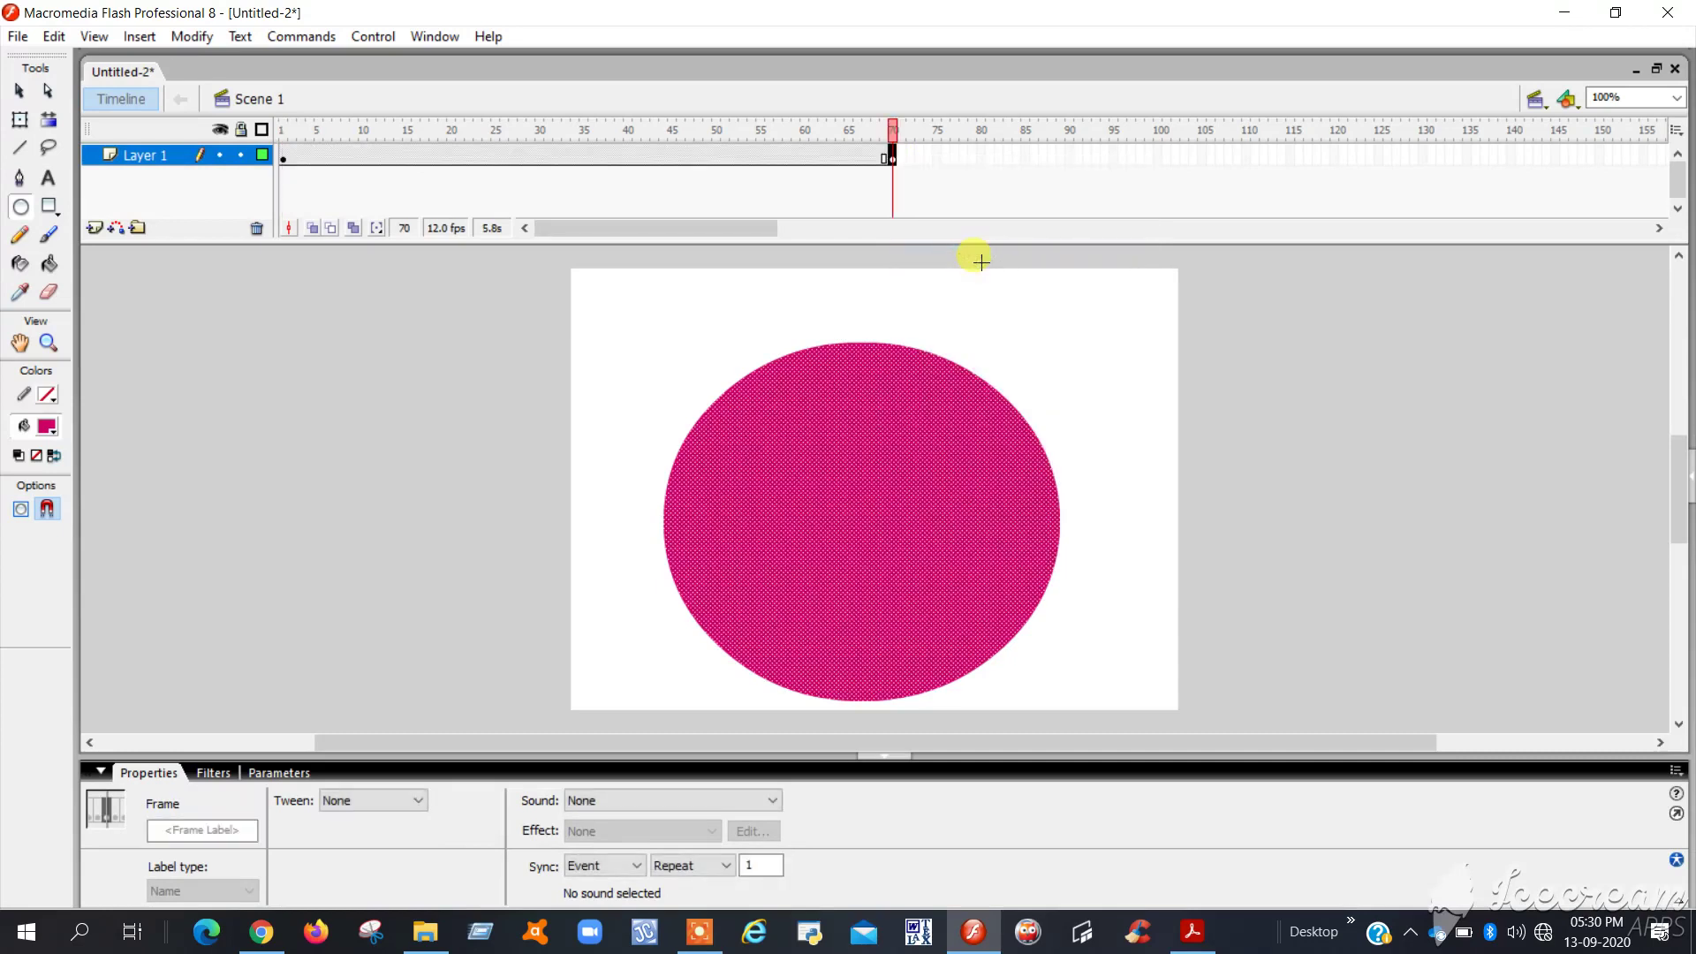
{"action": "left_click", "coordinate": [284, 159]}
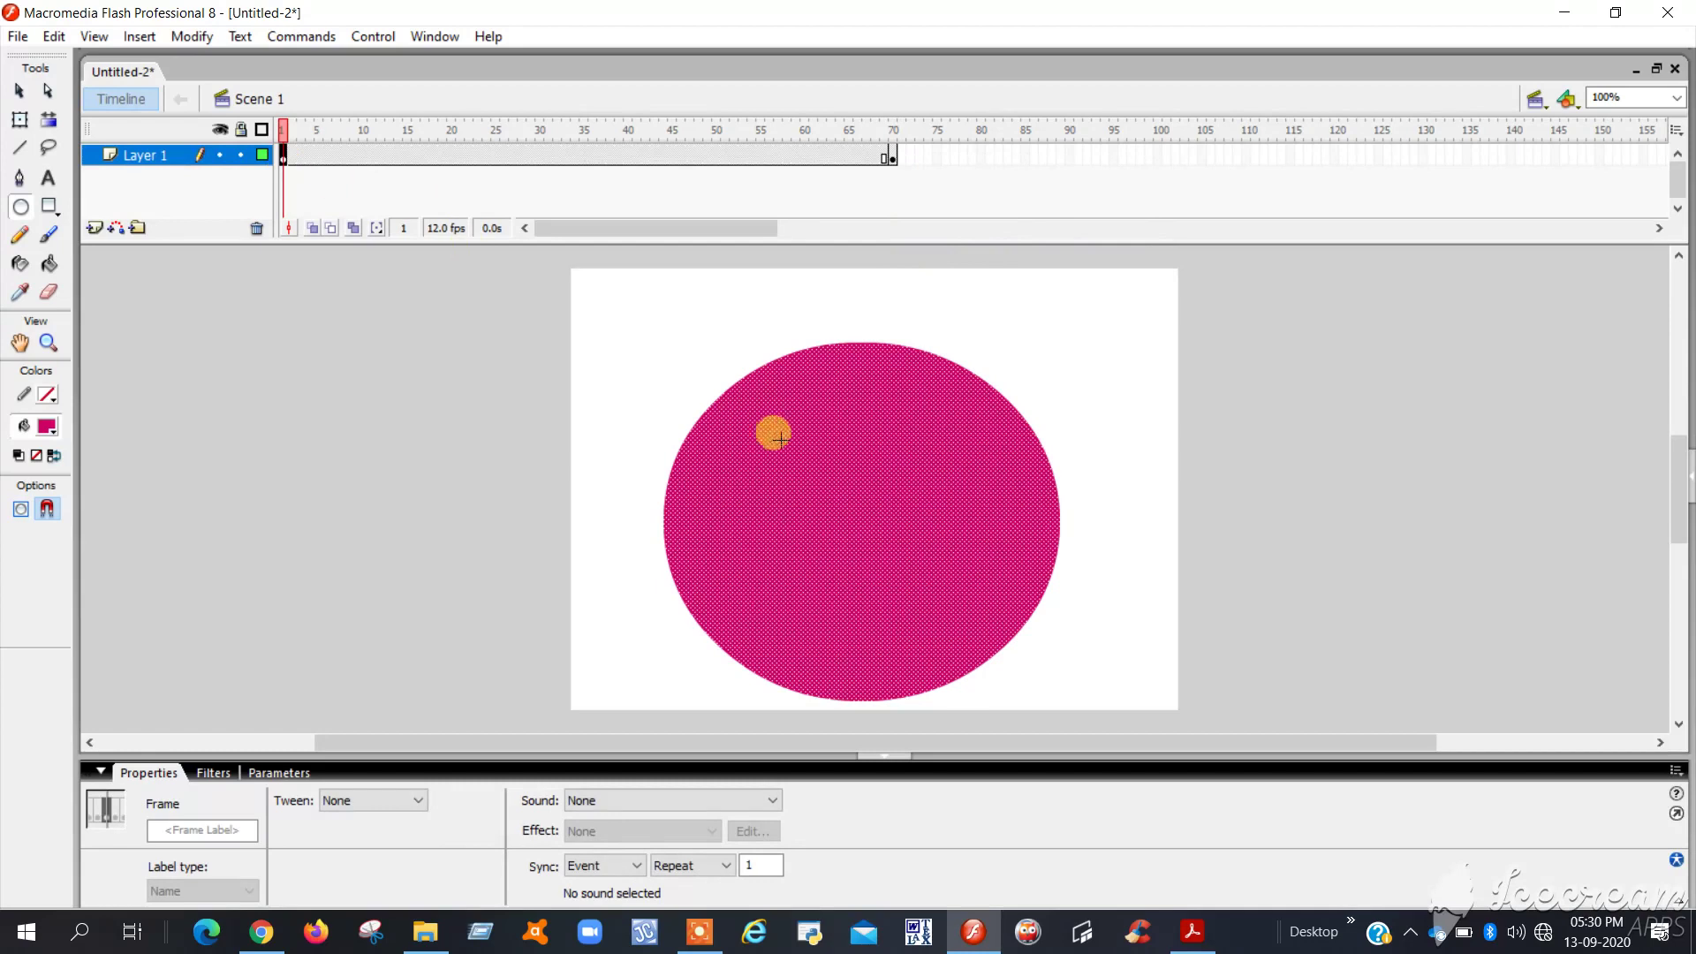
{"action": "left_click", "coordinate": [893, 157]}
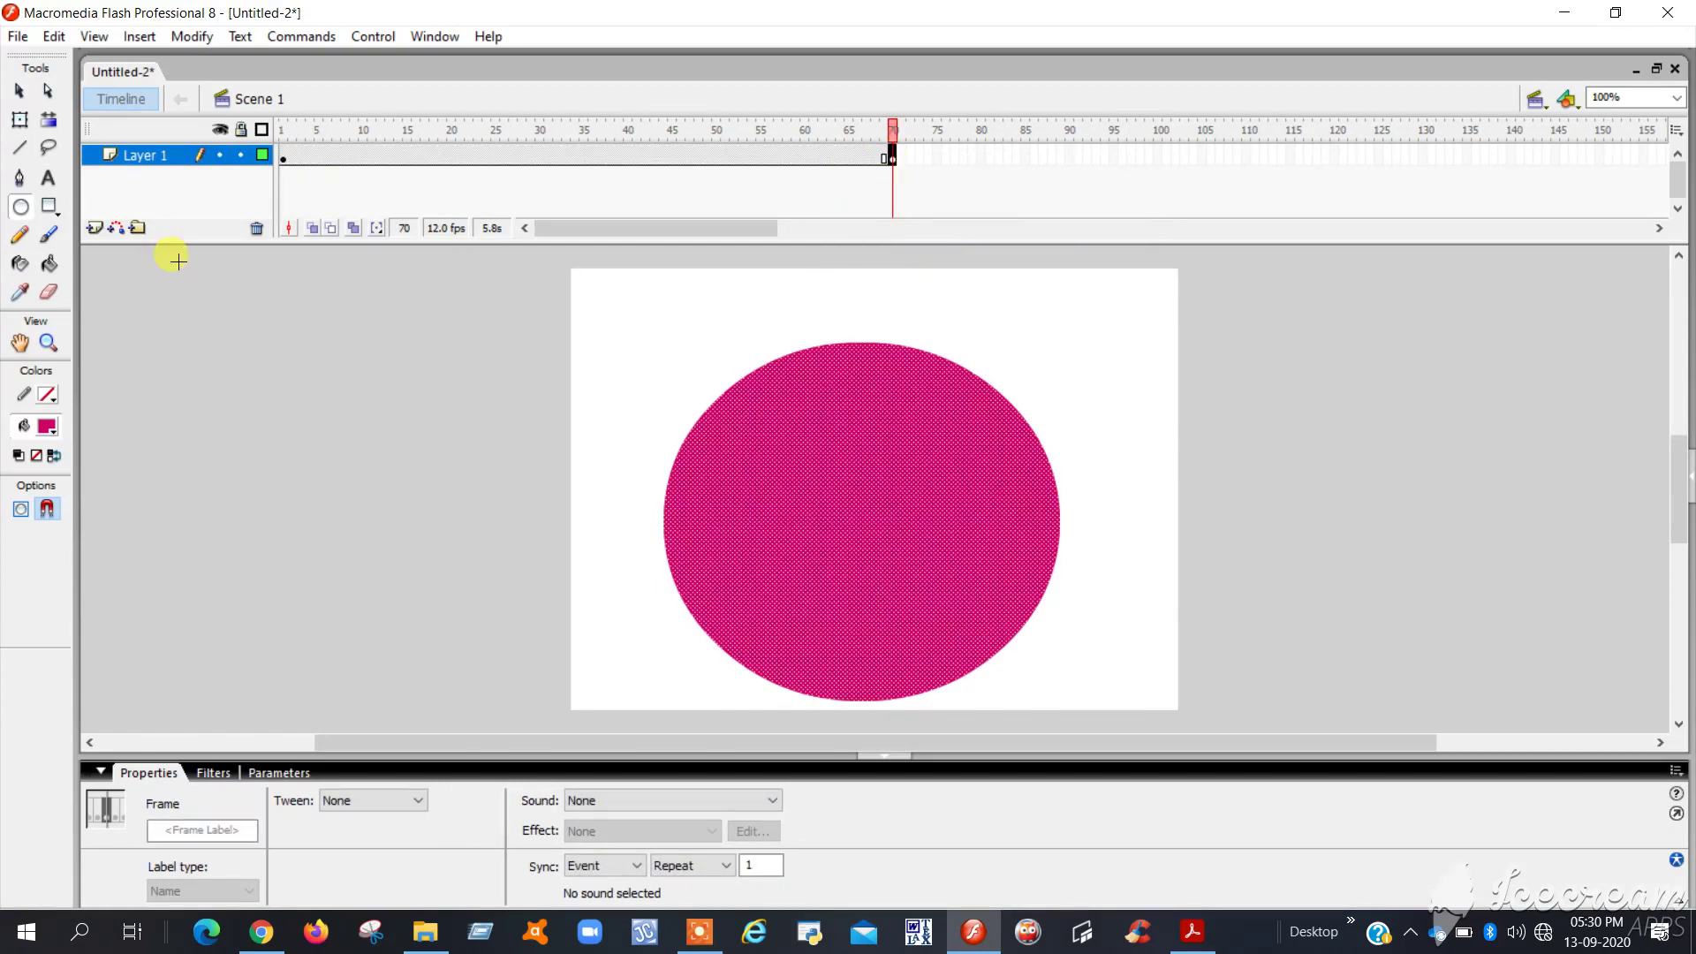
{"action": "left_click", "coordinate": [18, 122]}
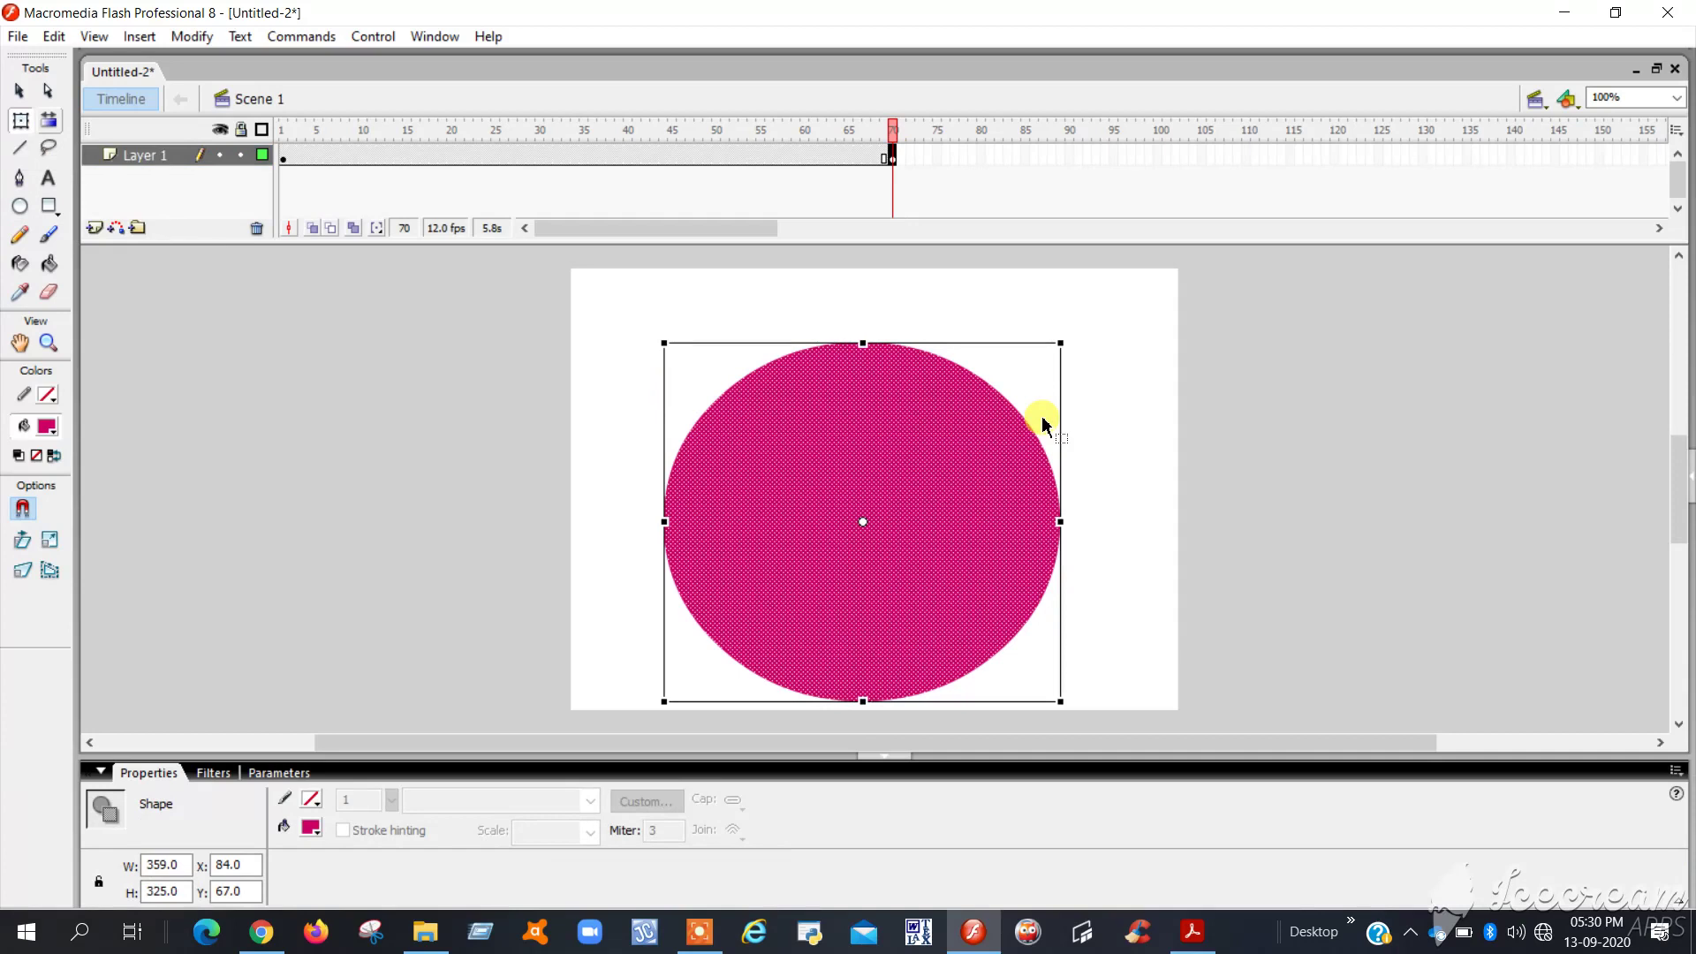
Delete the circle at frame 70, confirming frame 1 still holds it and frame 70 is empty.
{"action": "key", "text": "Delete"}
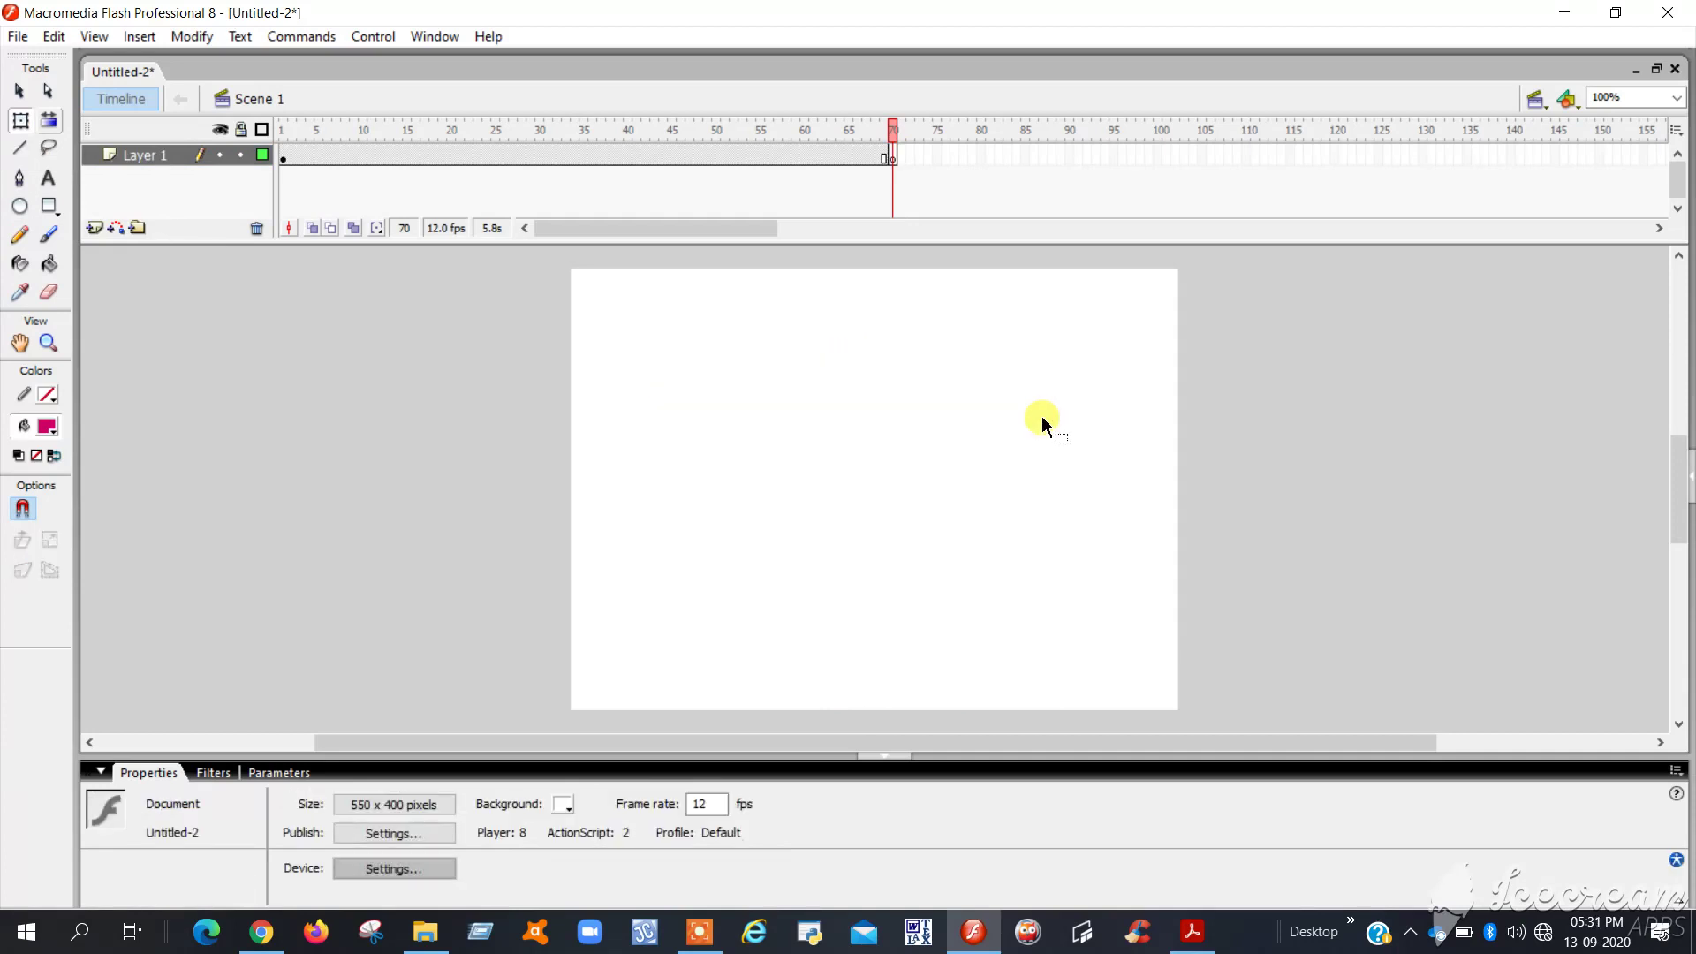
{"action": "left_click", "coordinate": [283, 159]}
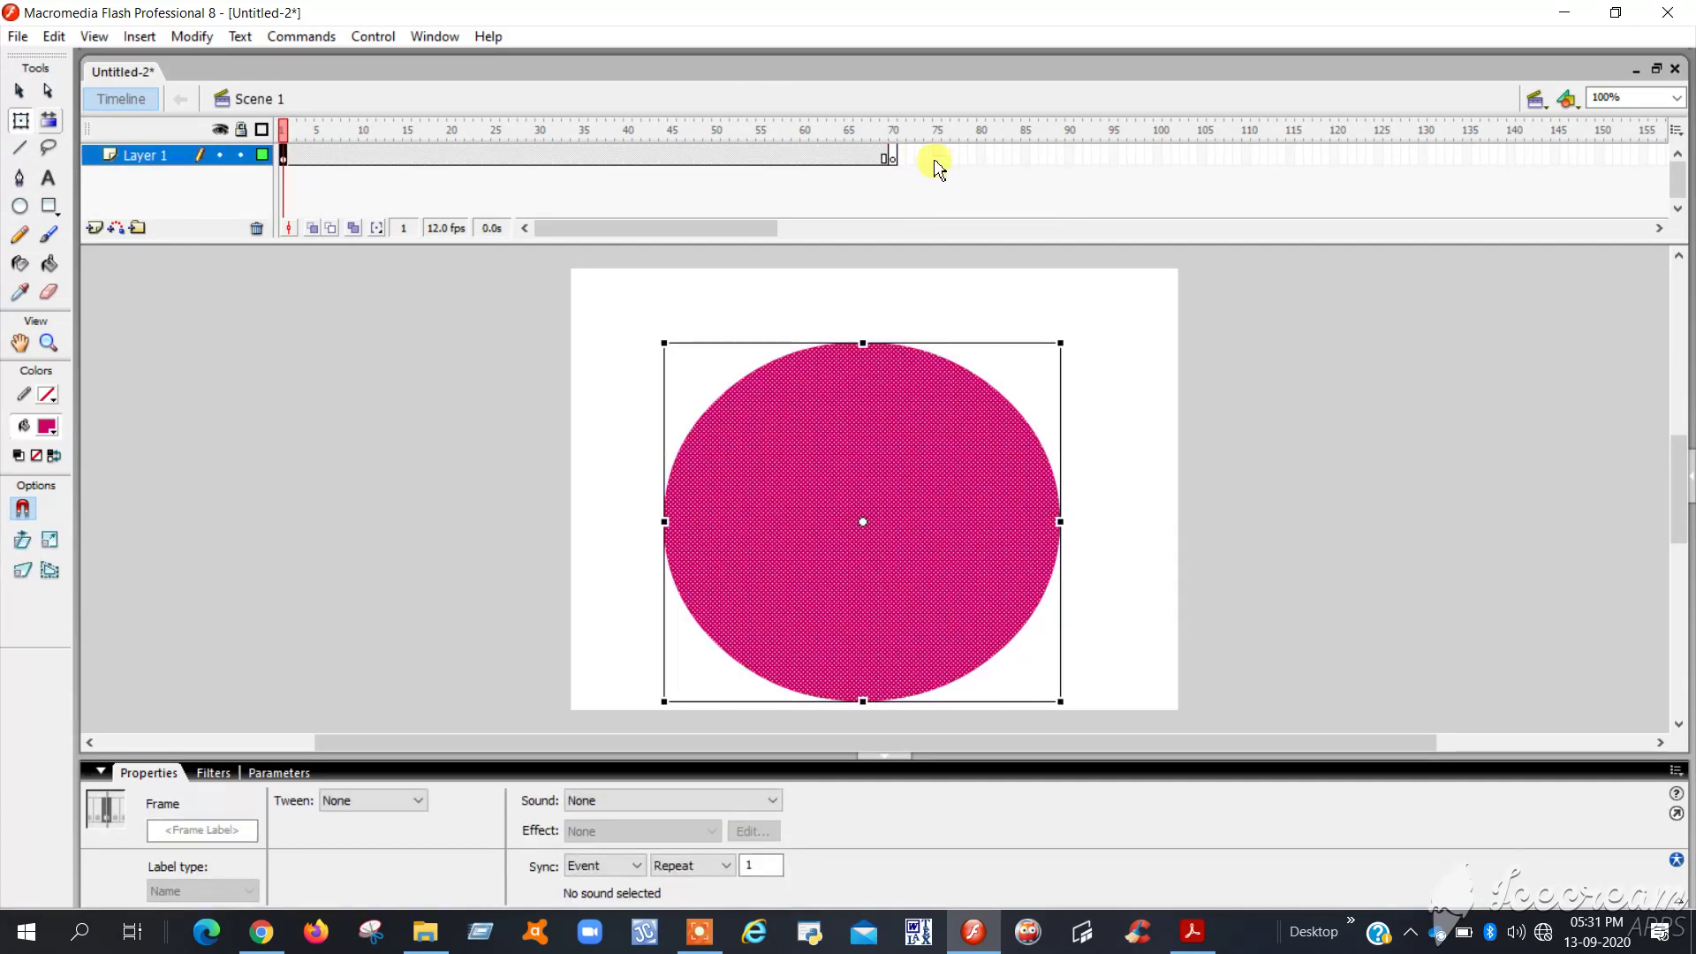
{"action": "left_click", "coordinate": [894, 157]}
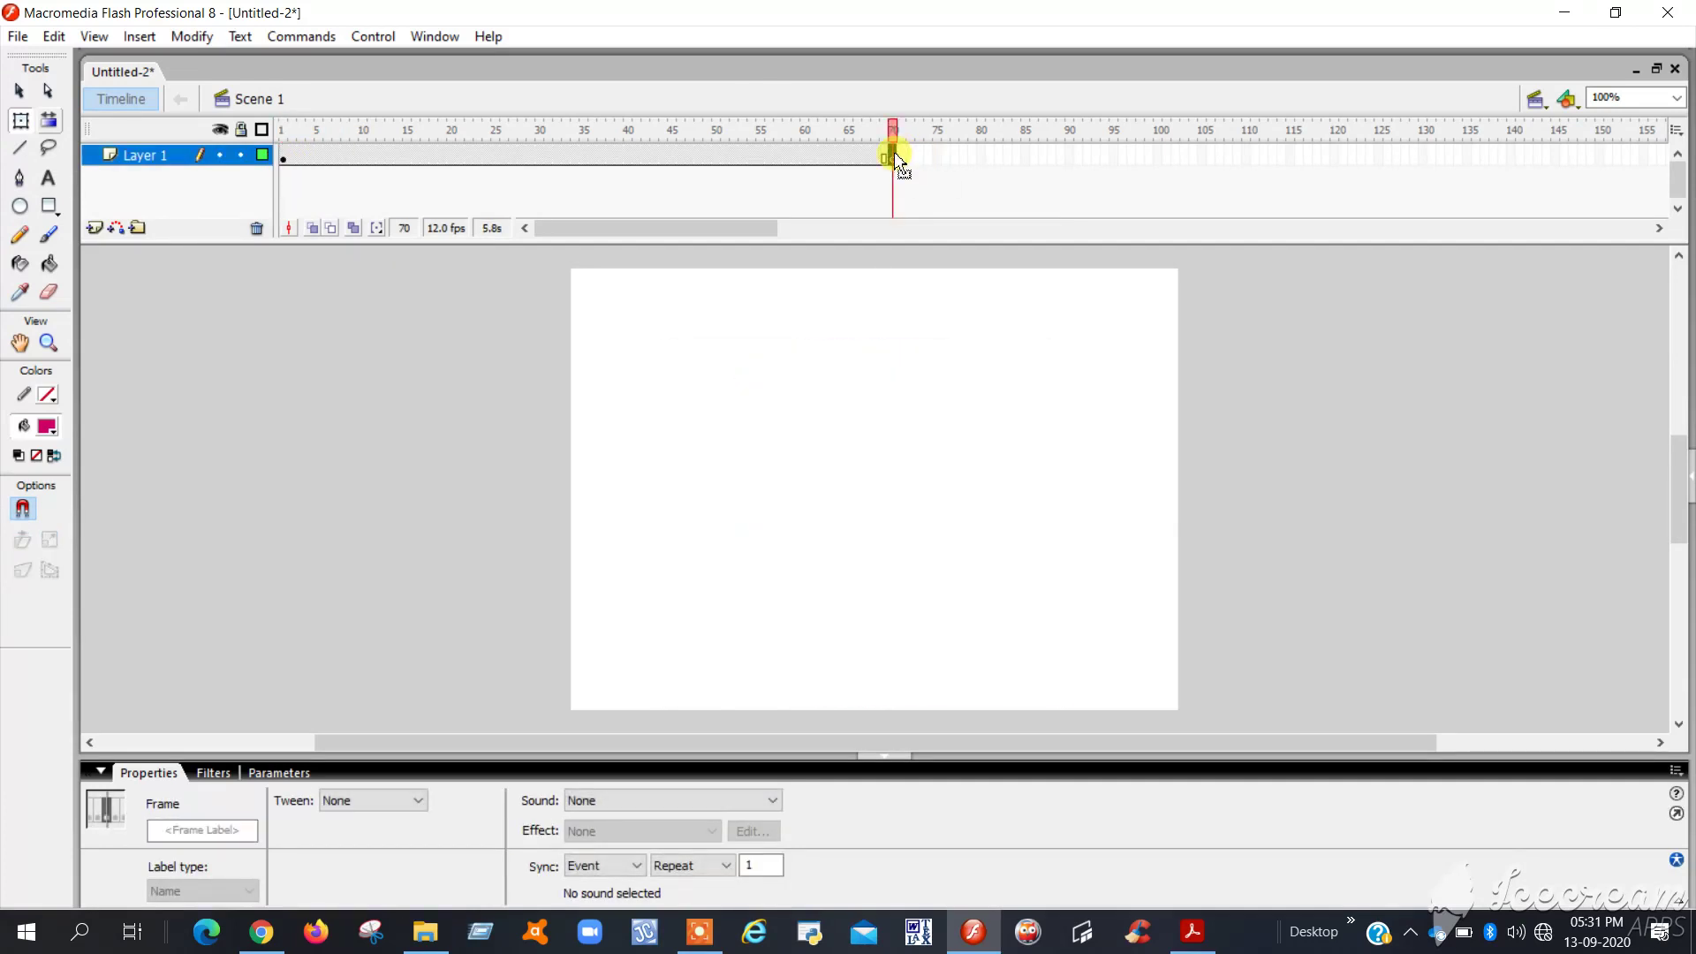
Select the Rectangle tool for drawing the next shape.
{"action": "left_click", "coordinate": [57, 216]}
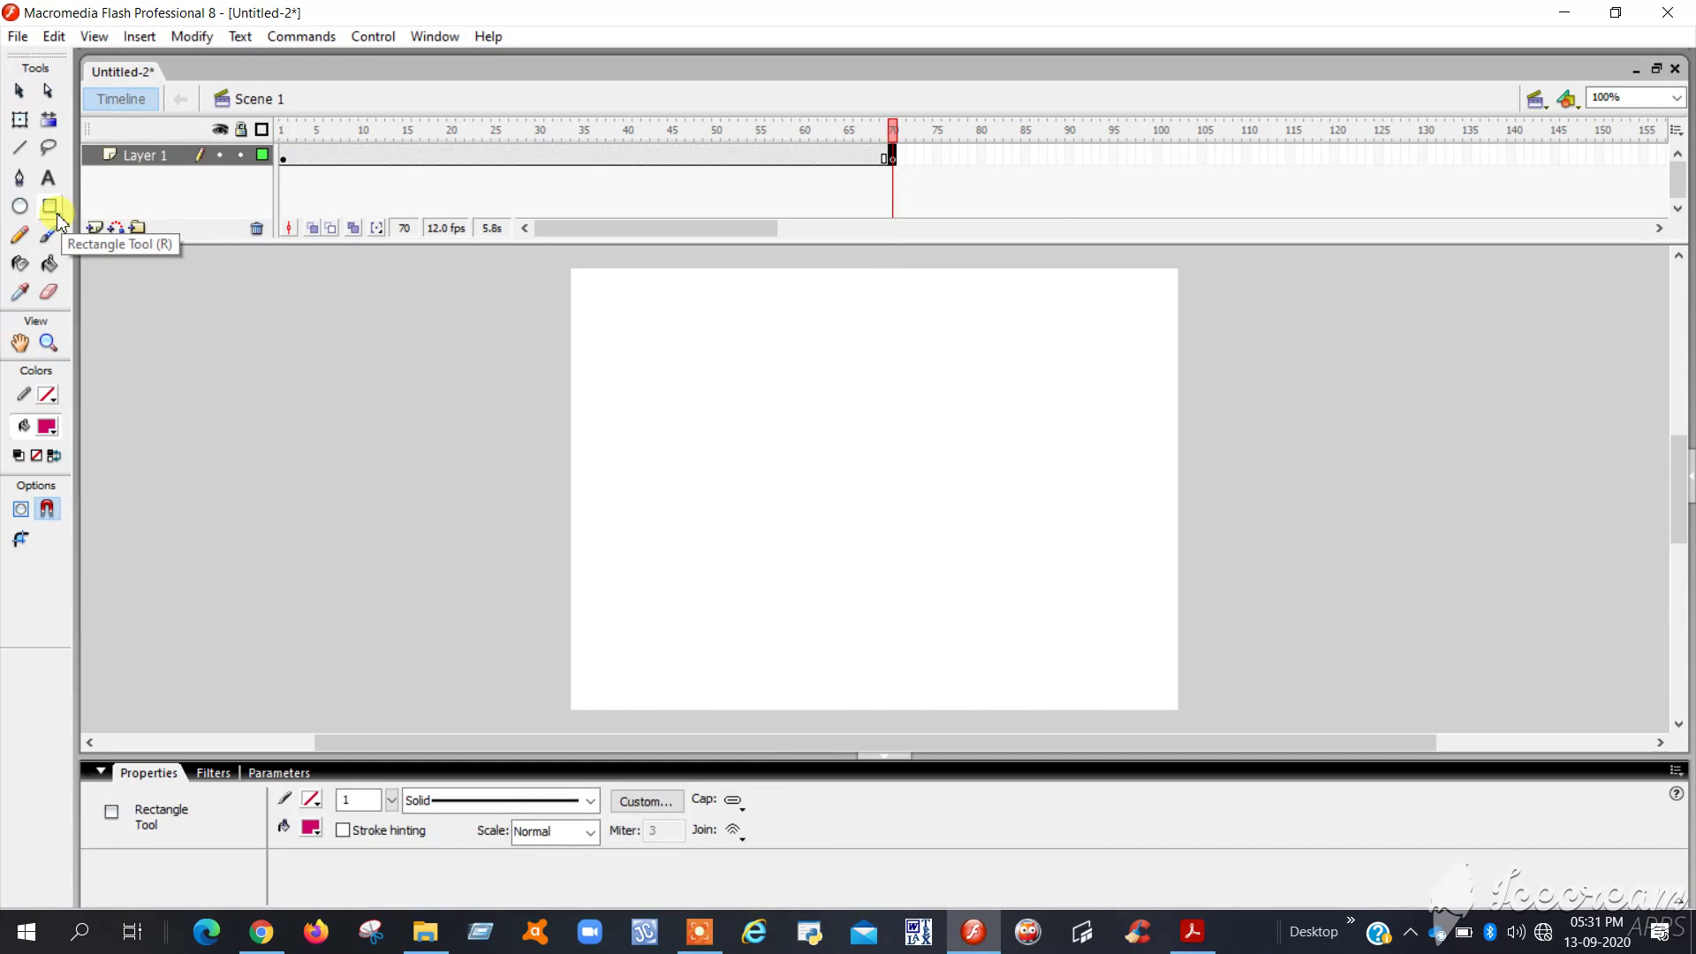
{"action": "left_click", "coordinate": [20, 207]}
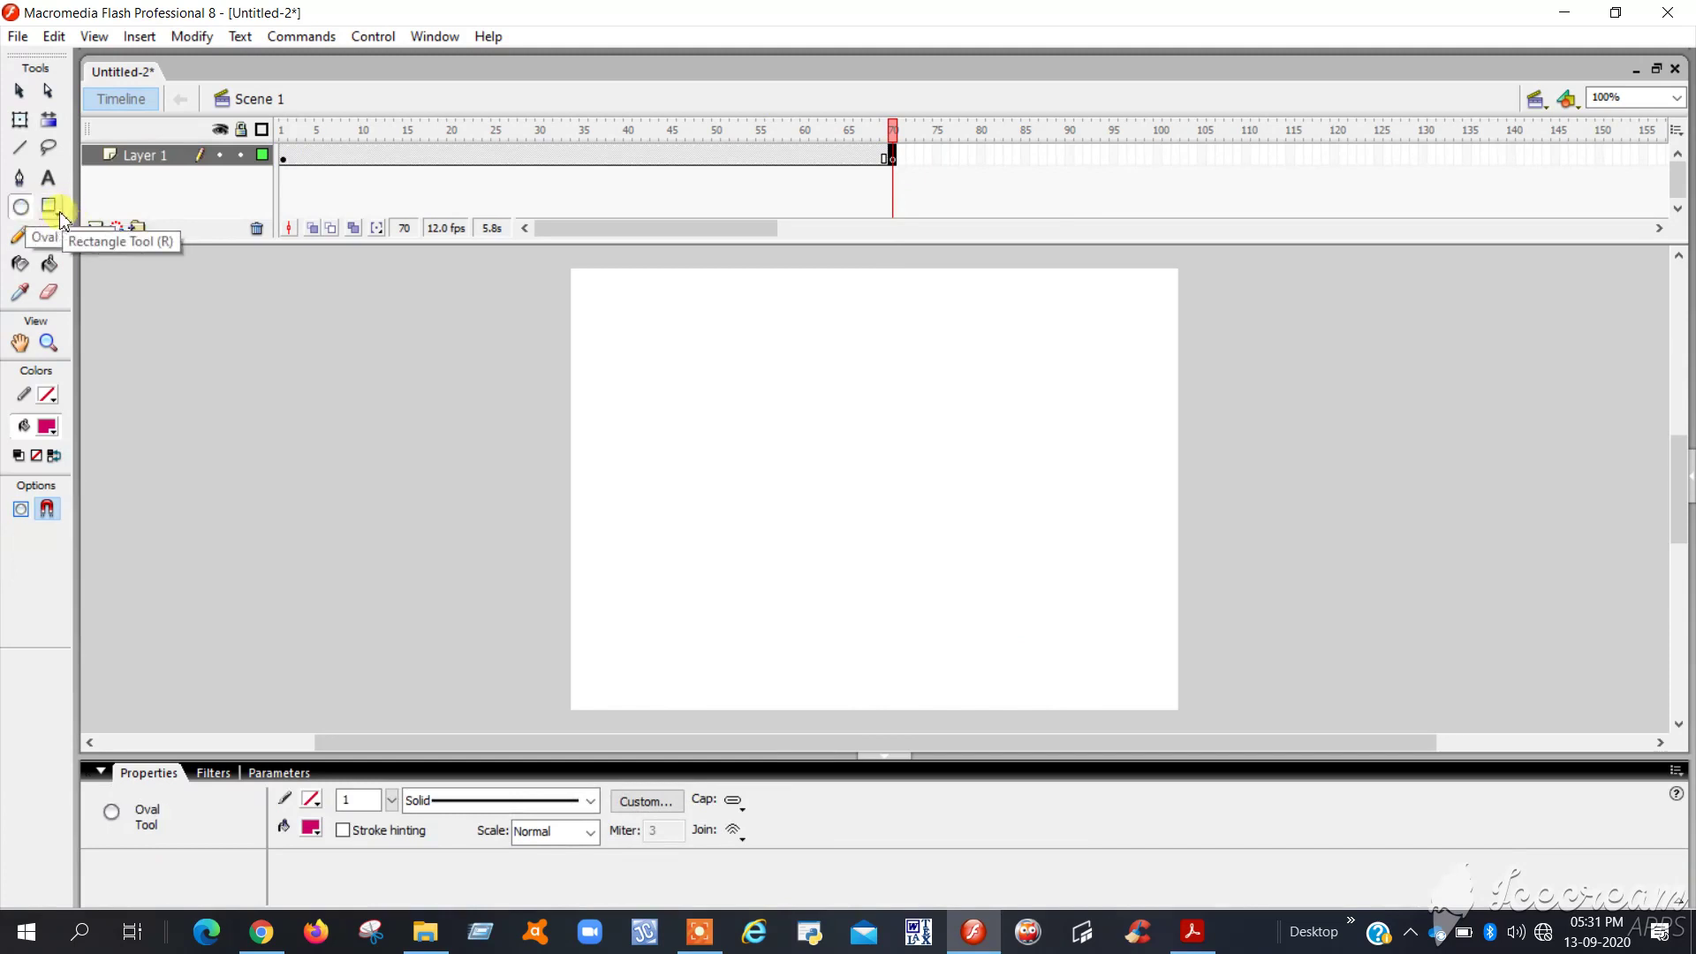
{"action": "left_click", "coordinate": [56, 216]}
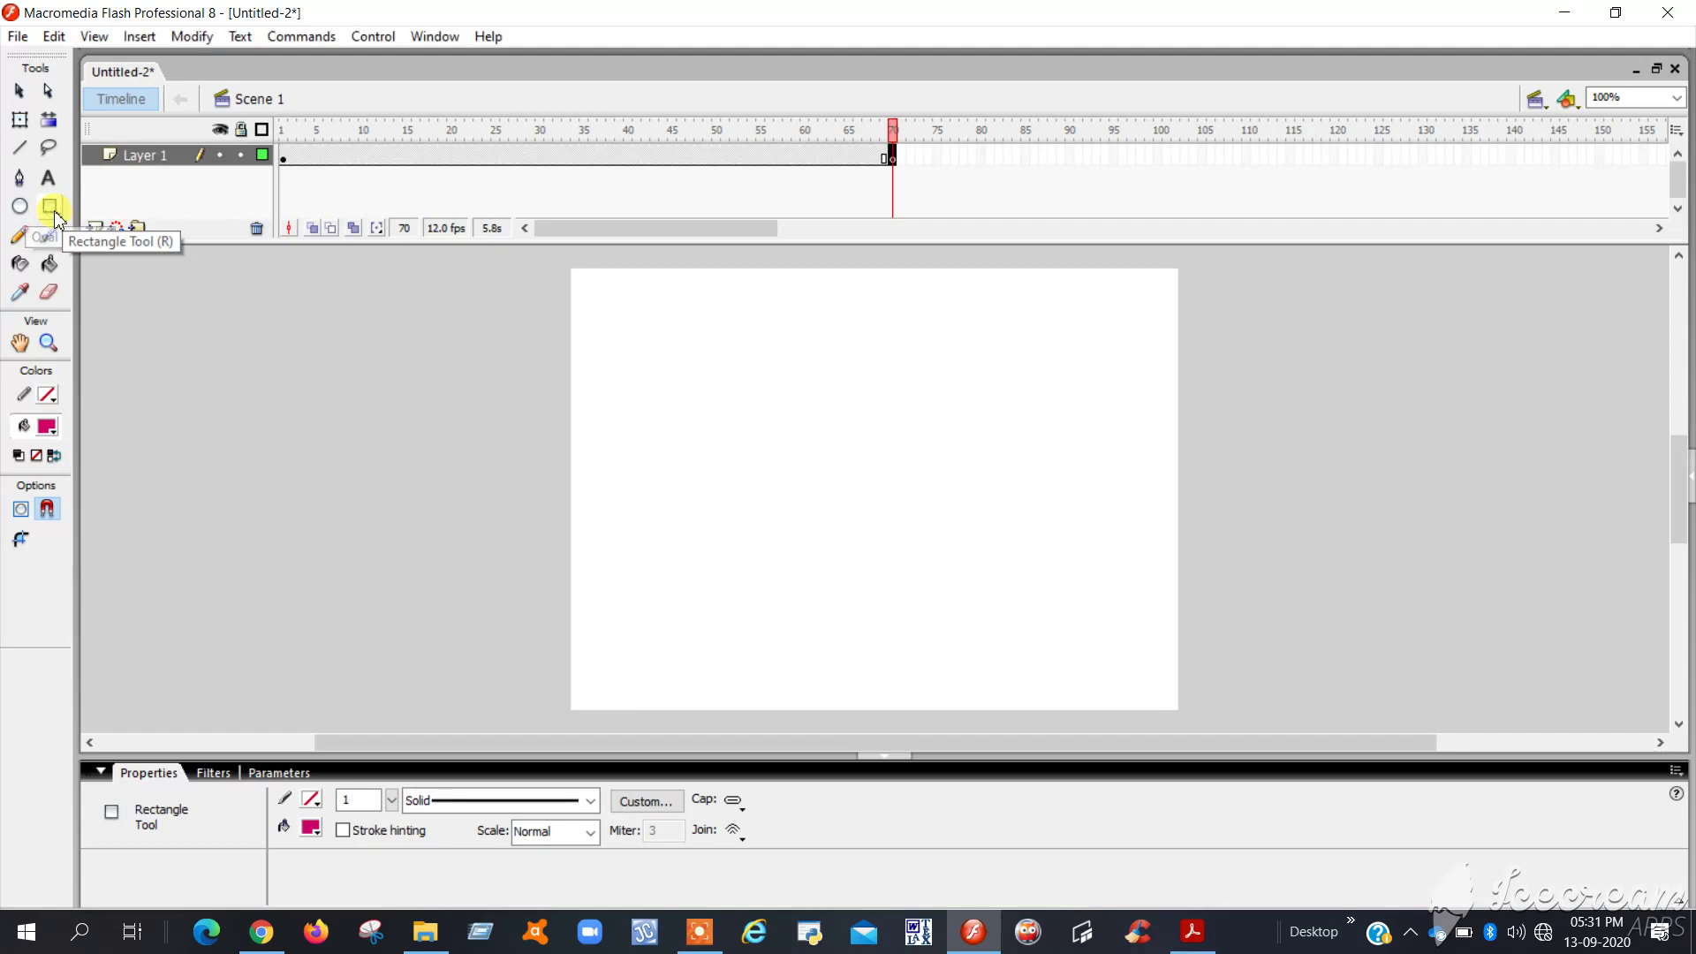
Look through the Parameters and Filters tabs, return to Properties, and open the Insert menu.
{"action": "left_click", "coordinate": [250, 775]}
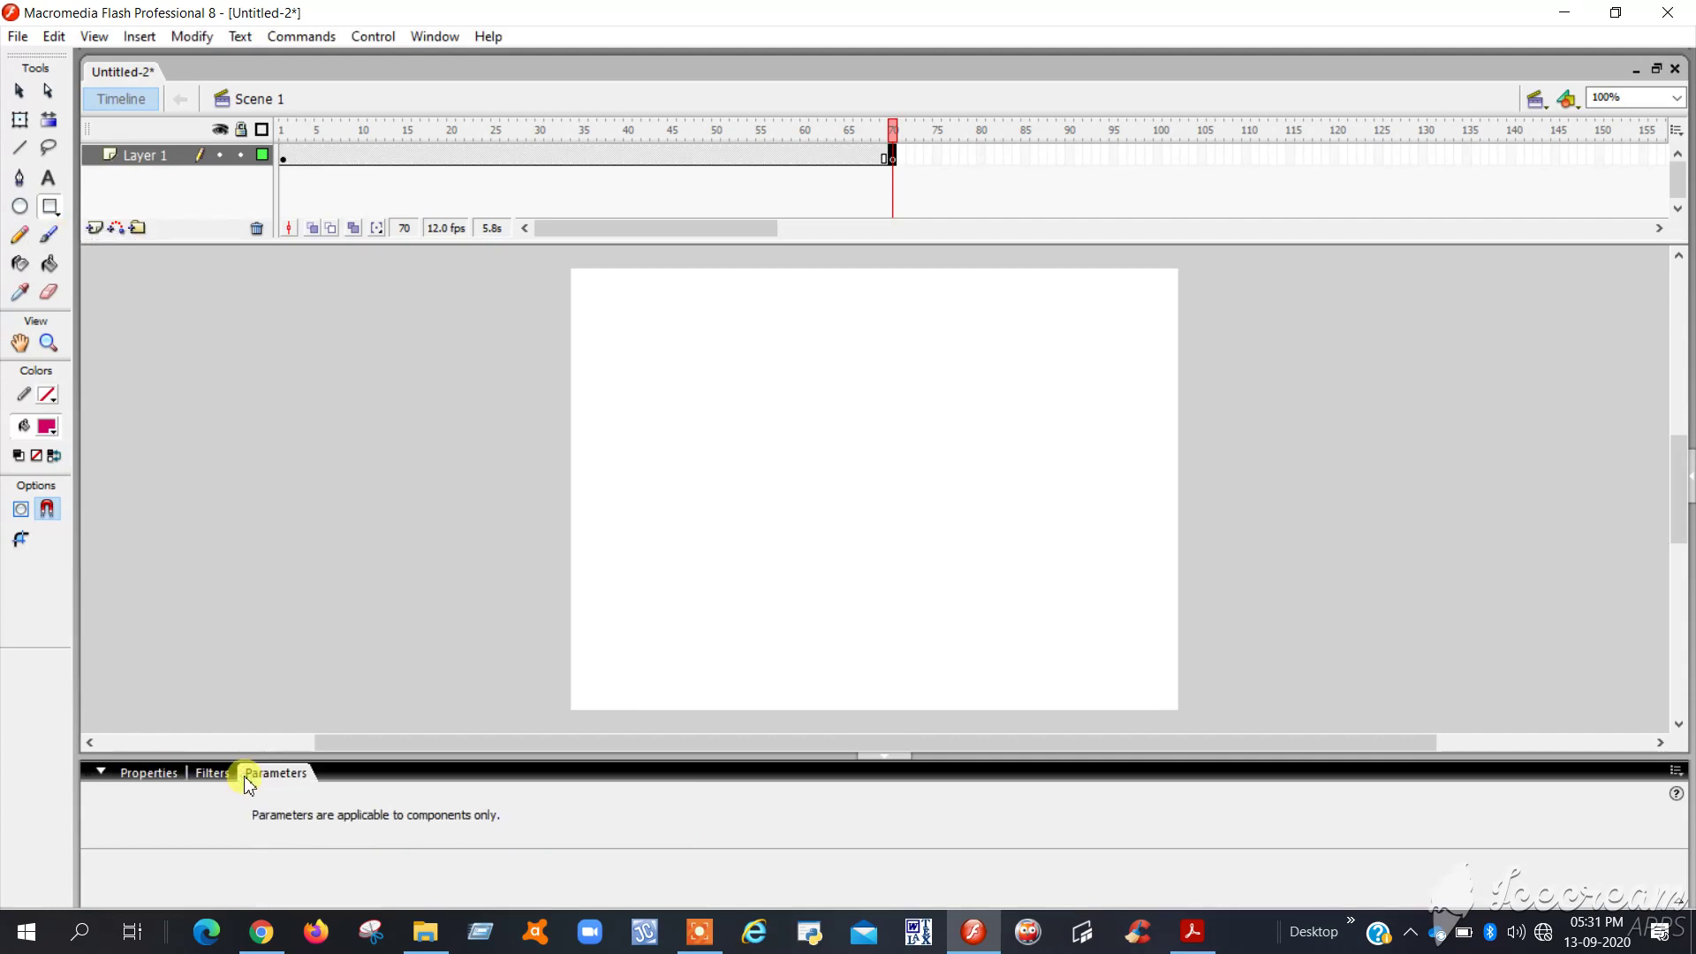
{"action": "left_click", "coordinate": [212, 773]}
{"action": "left_click", "coordinate": [146, 773]}
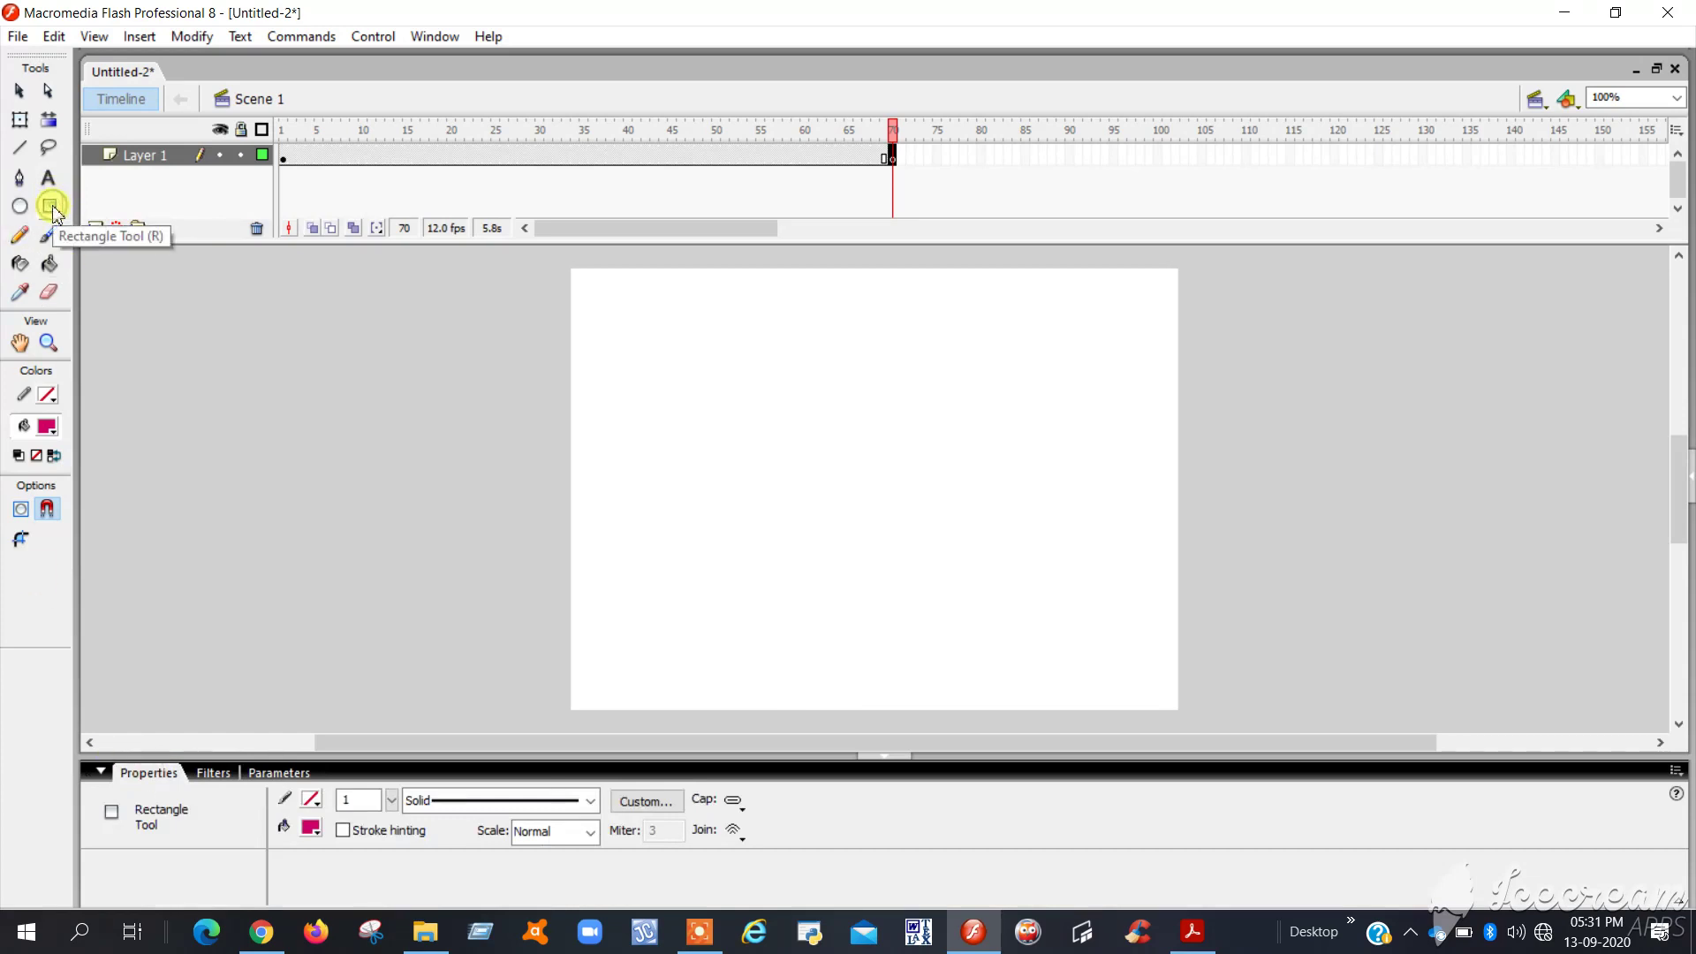
{"action": "left_click", "coordinate": [138, 35]}
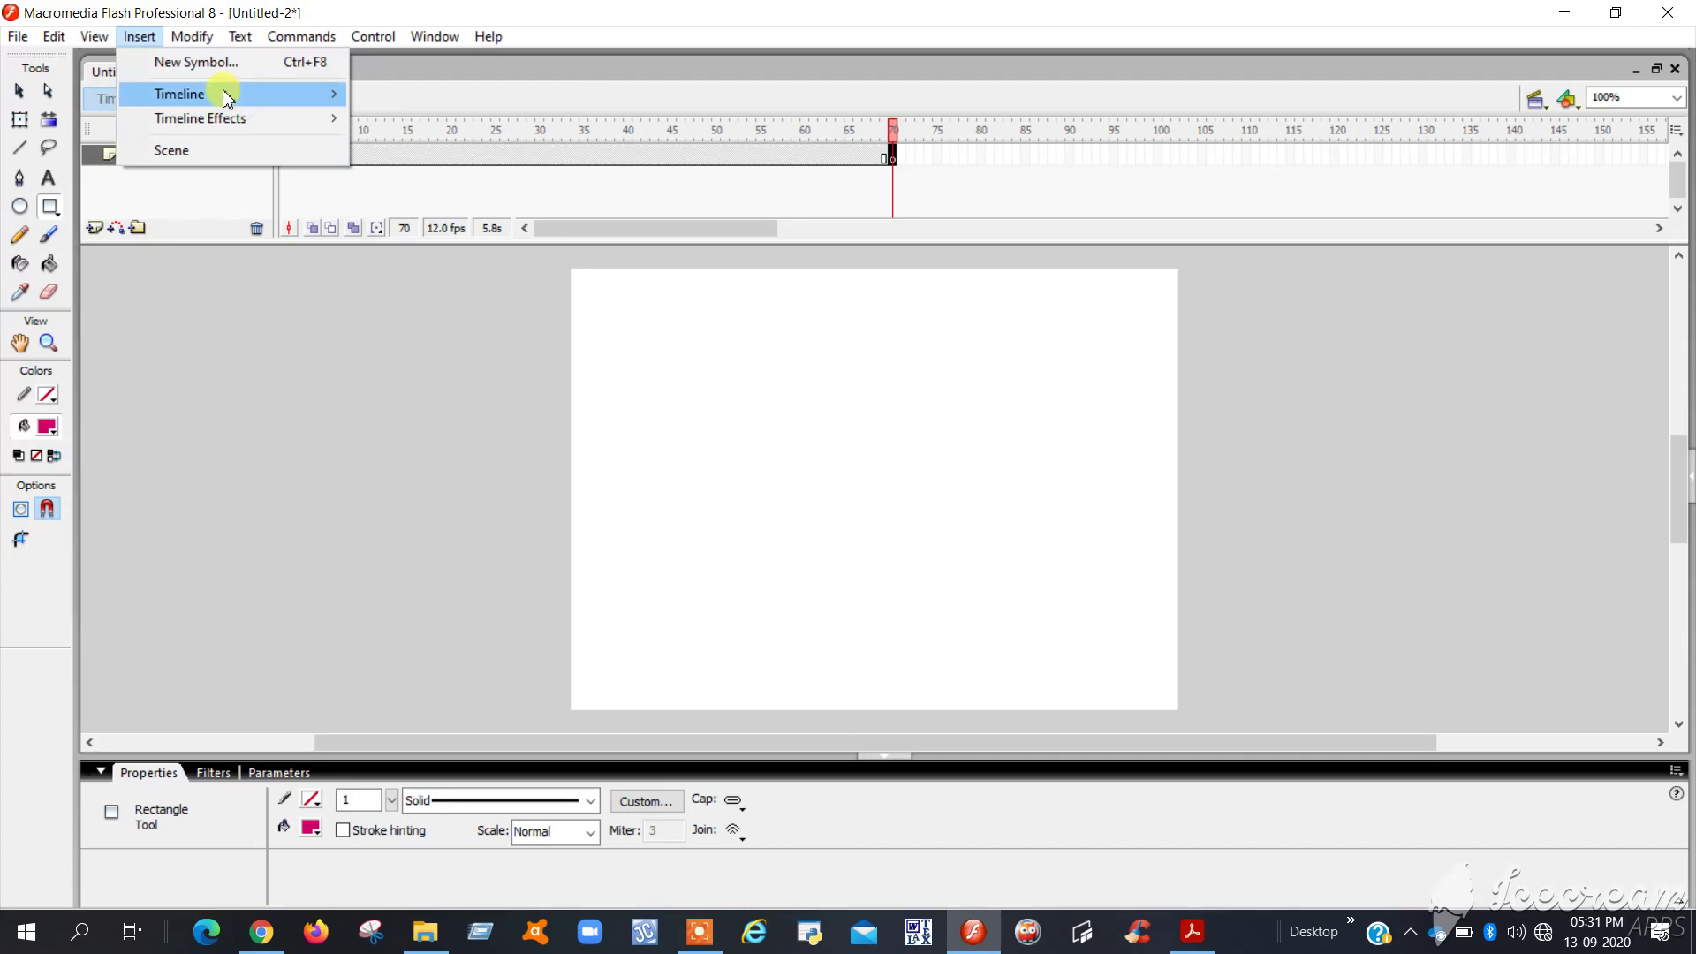
Start Insert > New Symbol, then close the Create New Symbol dialog without creating one.
{"action": "mouse_move", "coordinate": [227, 97]}
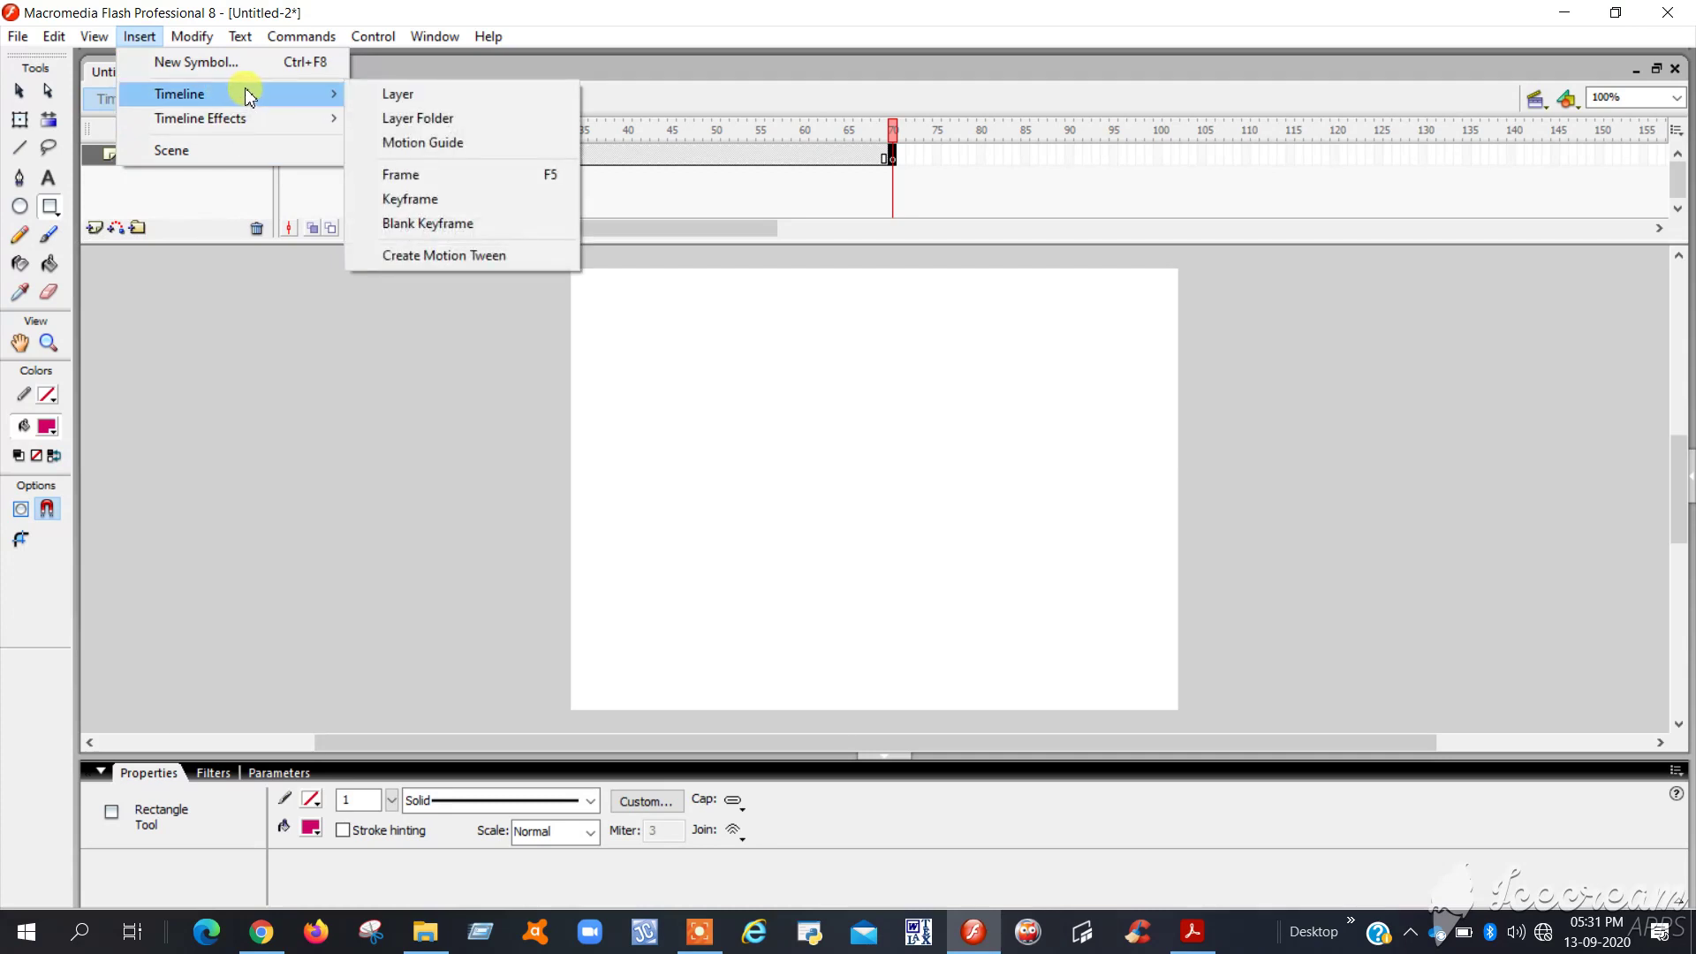
{"action": "left_click", "coordinate": [188, 63]}
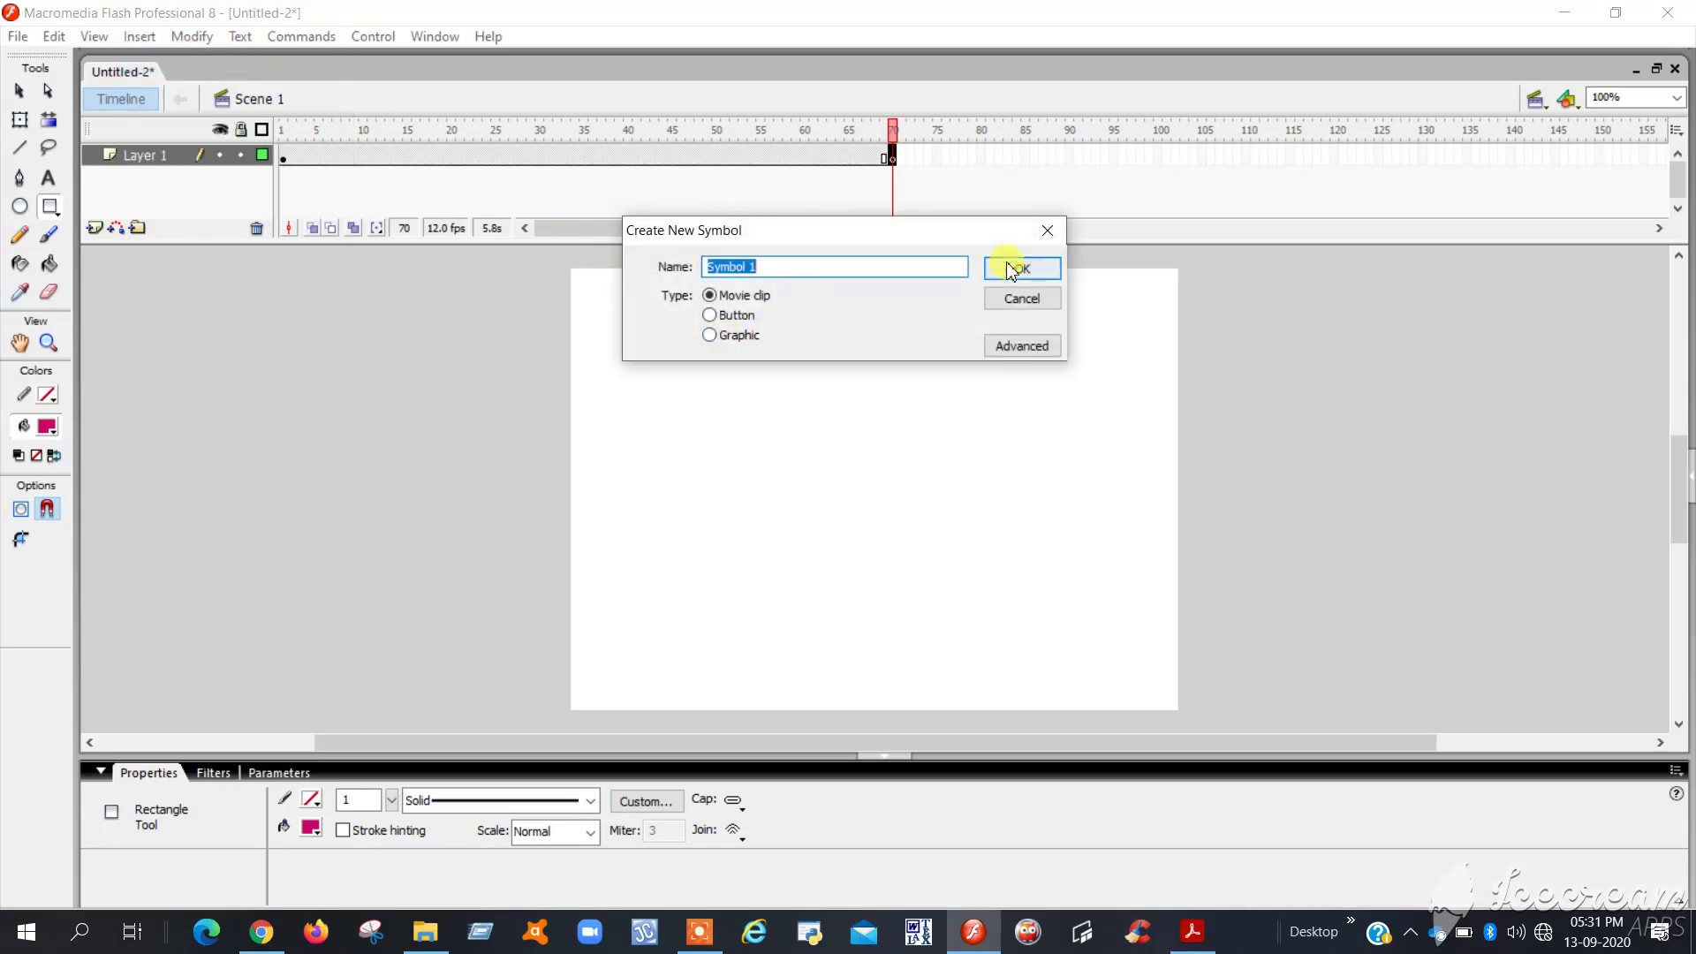
{"action": "left_click", "coordinate": [1042, 233]}
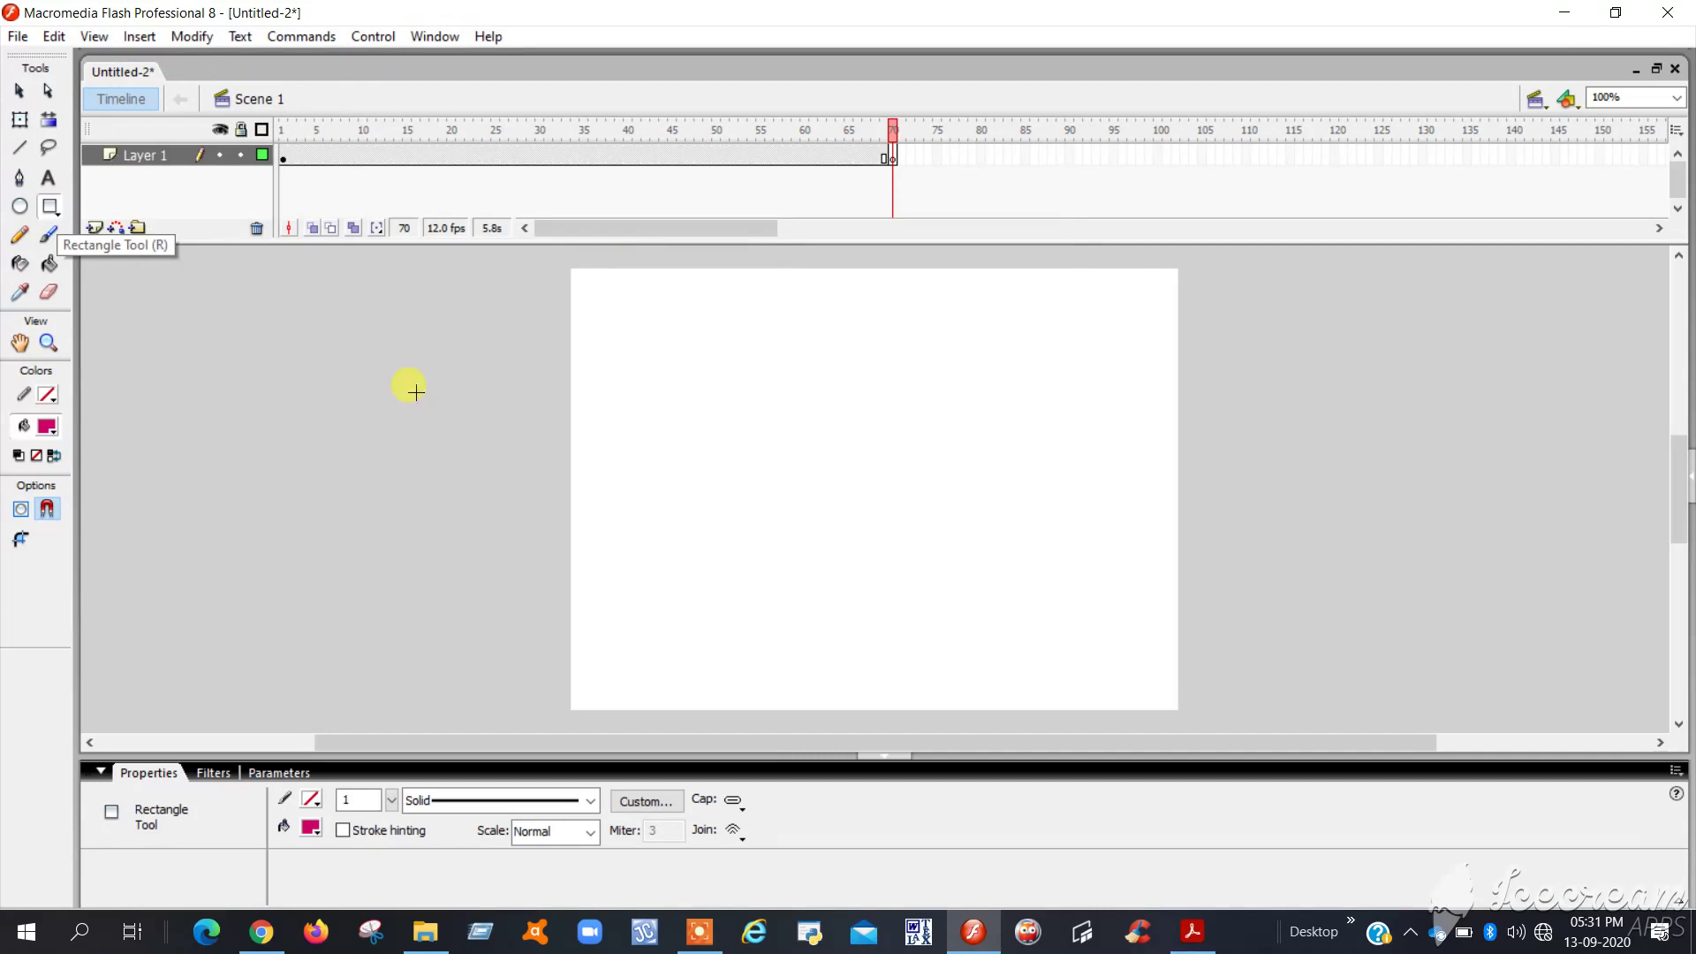
Draw a wide rectangle across the stage and refill it blue (#0000CC) with the Paint Bucket.
{"action": "left_click_drag", "start_coordinate": [609, 409], "coordinate": [1147, 549]}
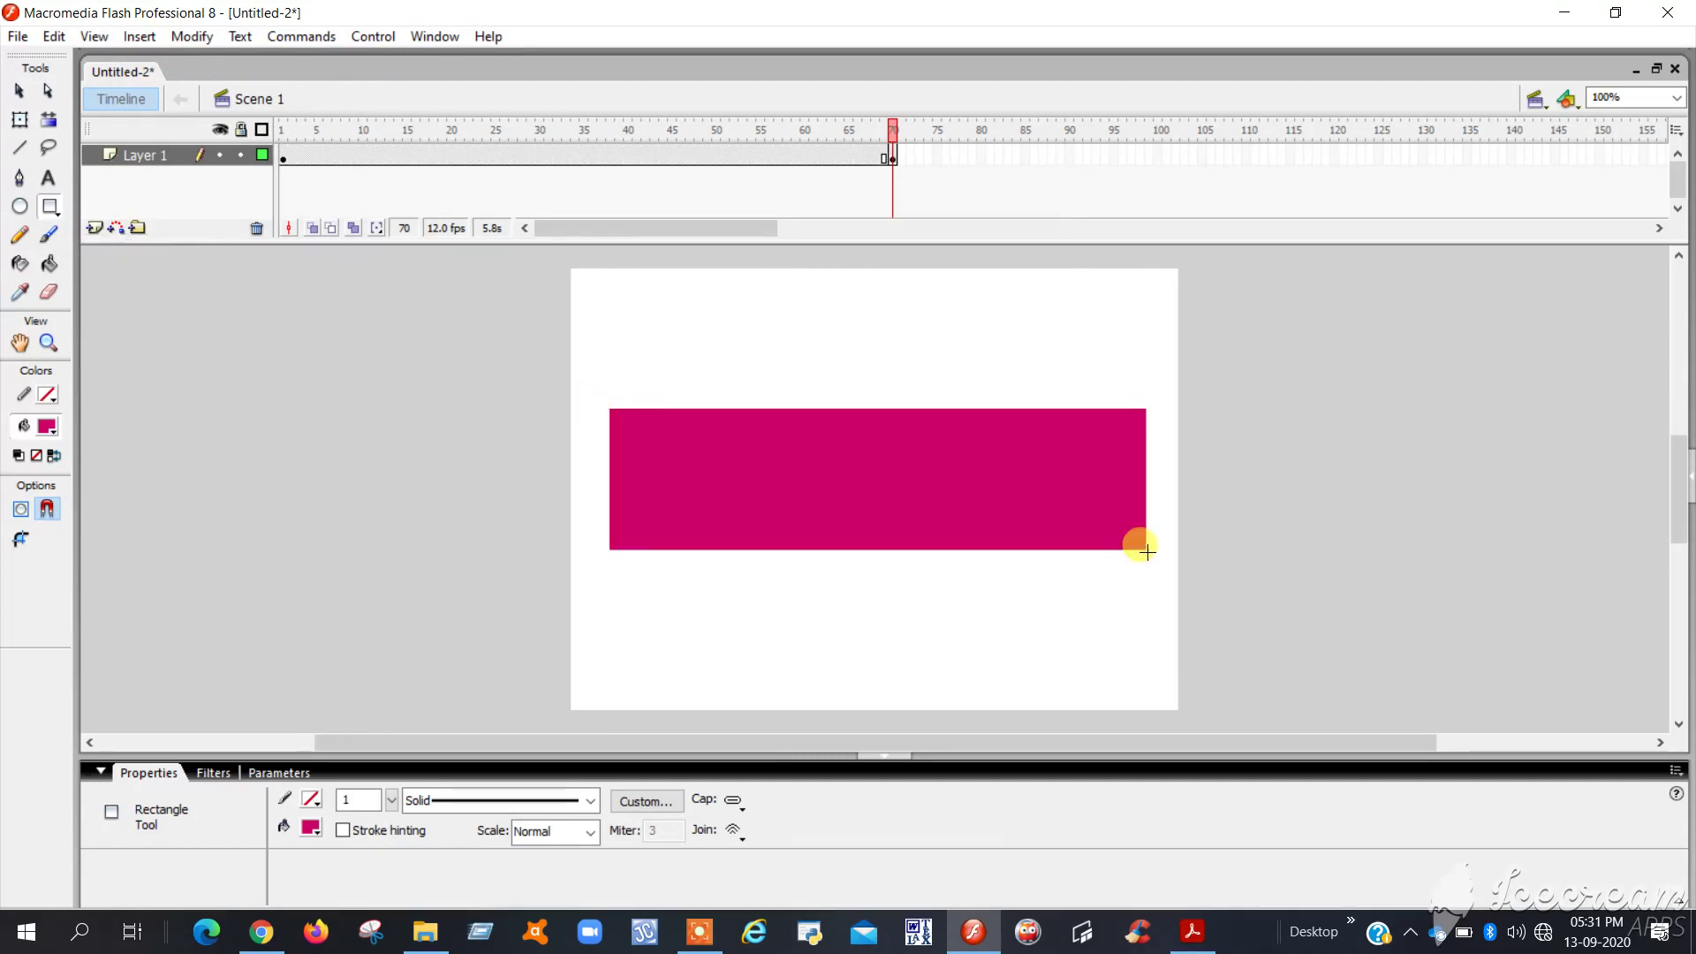
{"action": "left_click", "coordinate": [48, 425]}
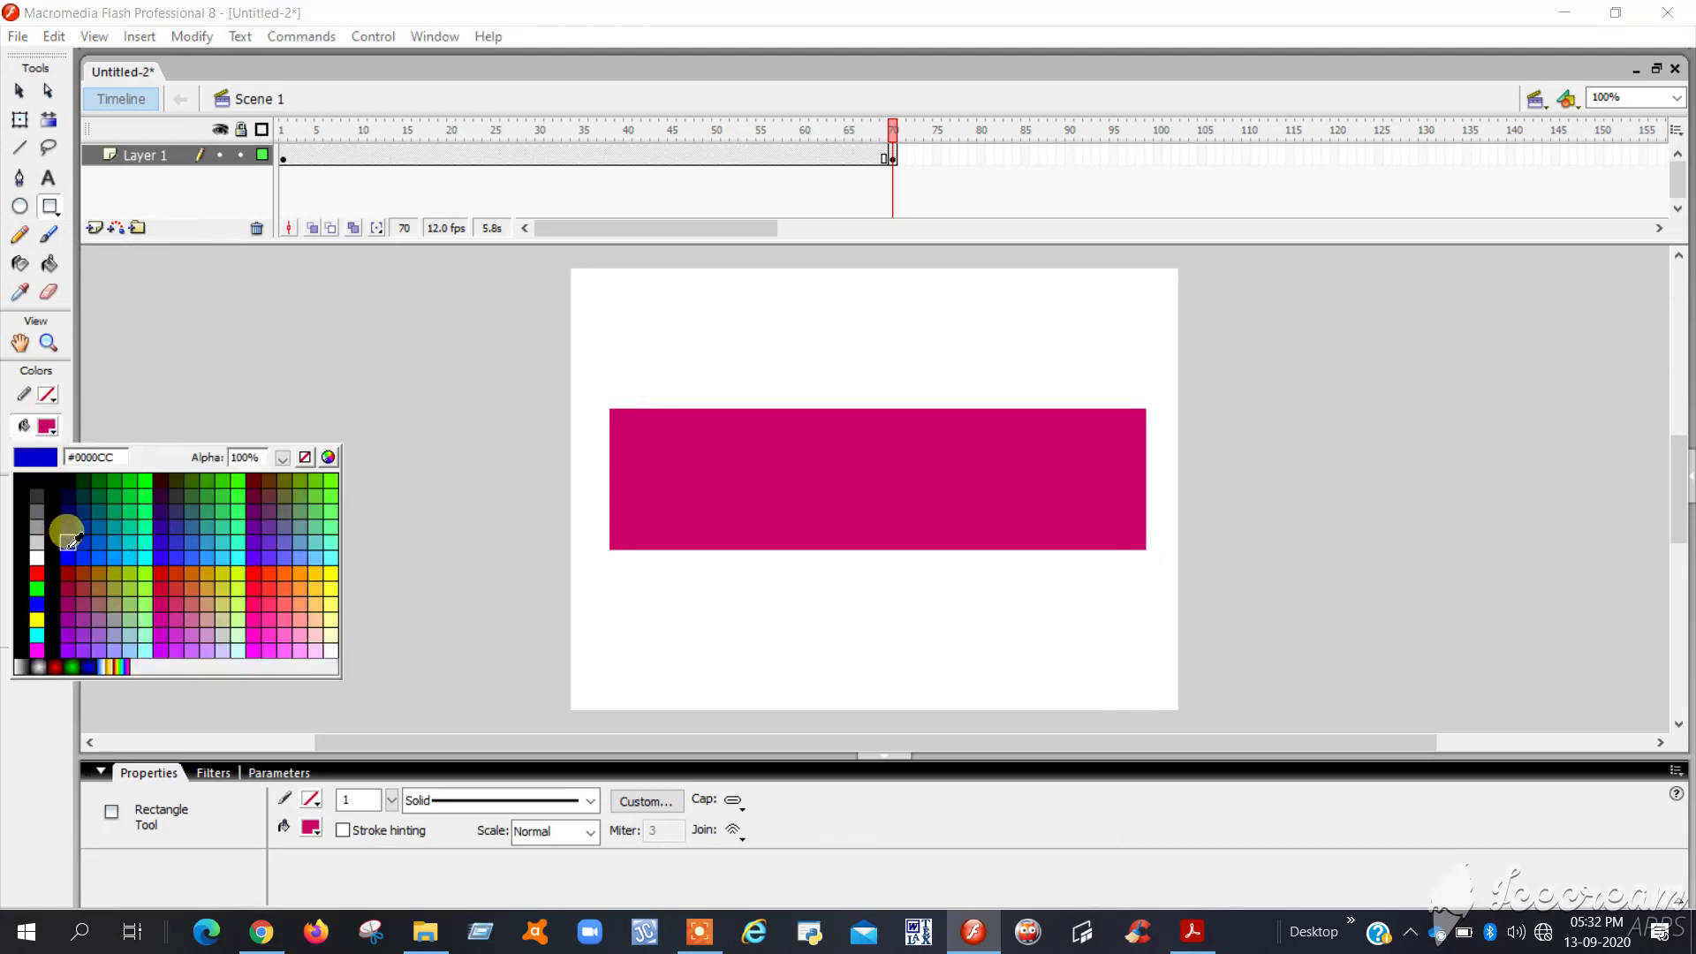
{"action": "left_click", "coordinate": [70, 542]}
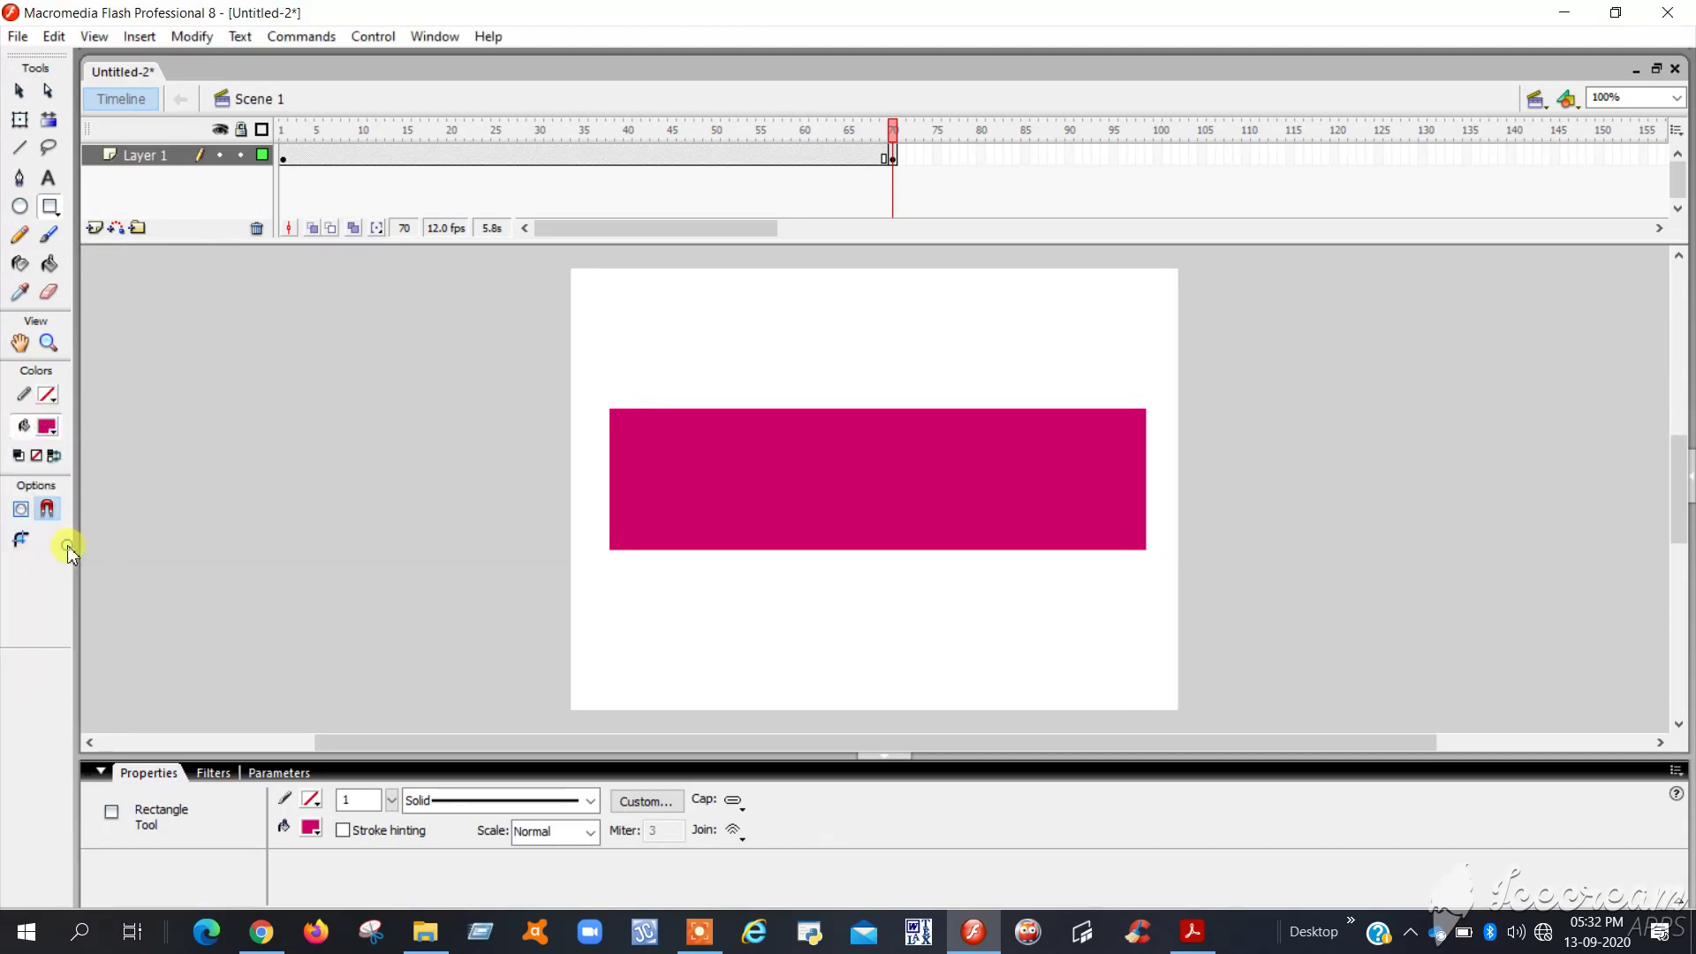
{"action": "left_click", "coordinate": [49, 266]}
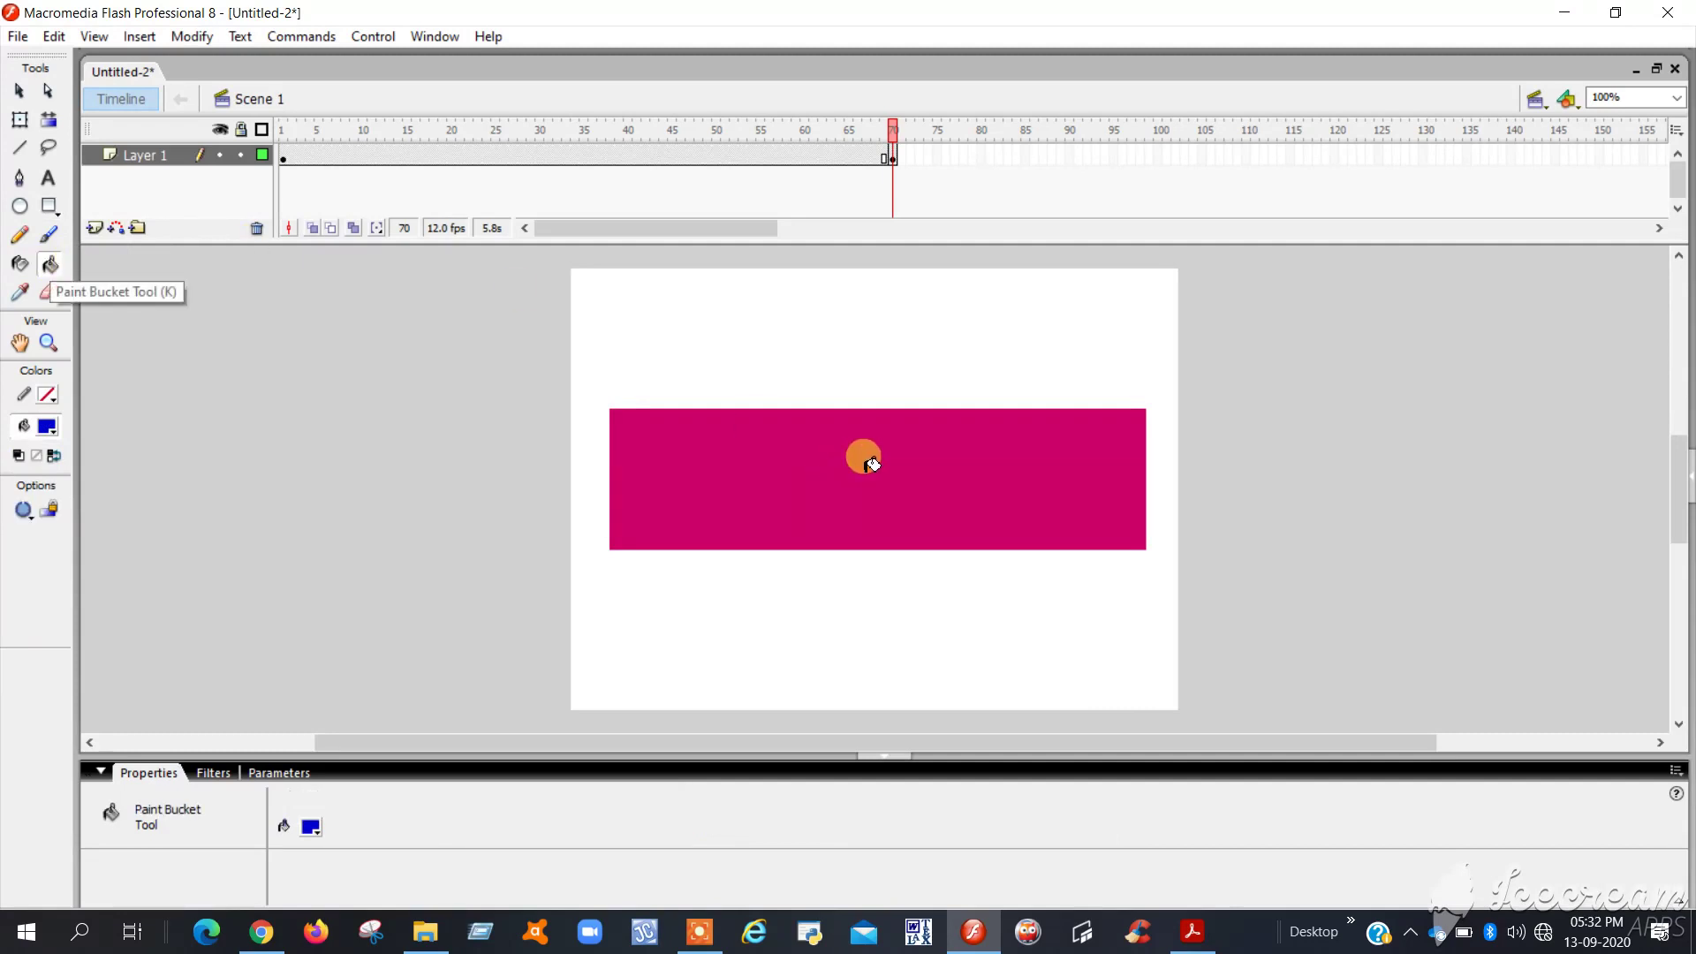
{"action": "left_click", "coordinate": [872, 462]}
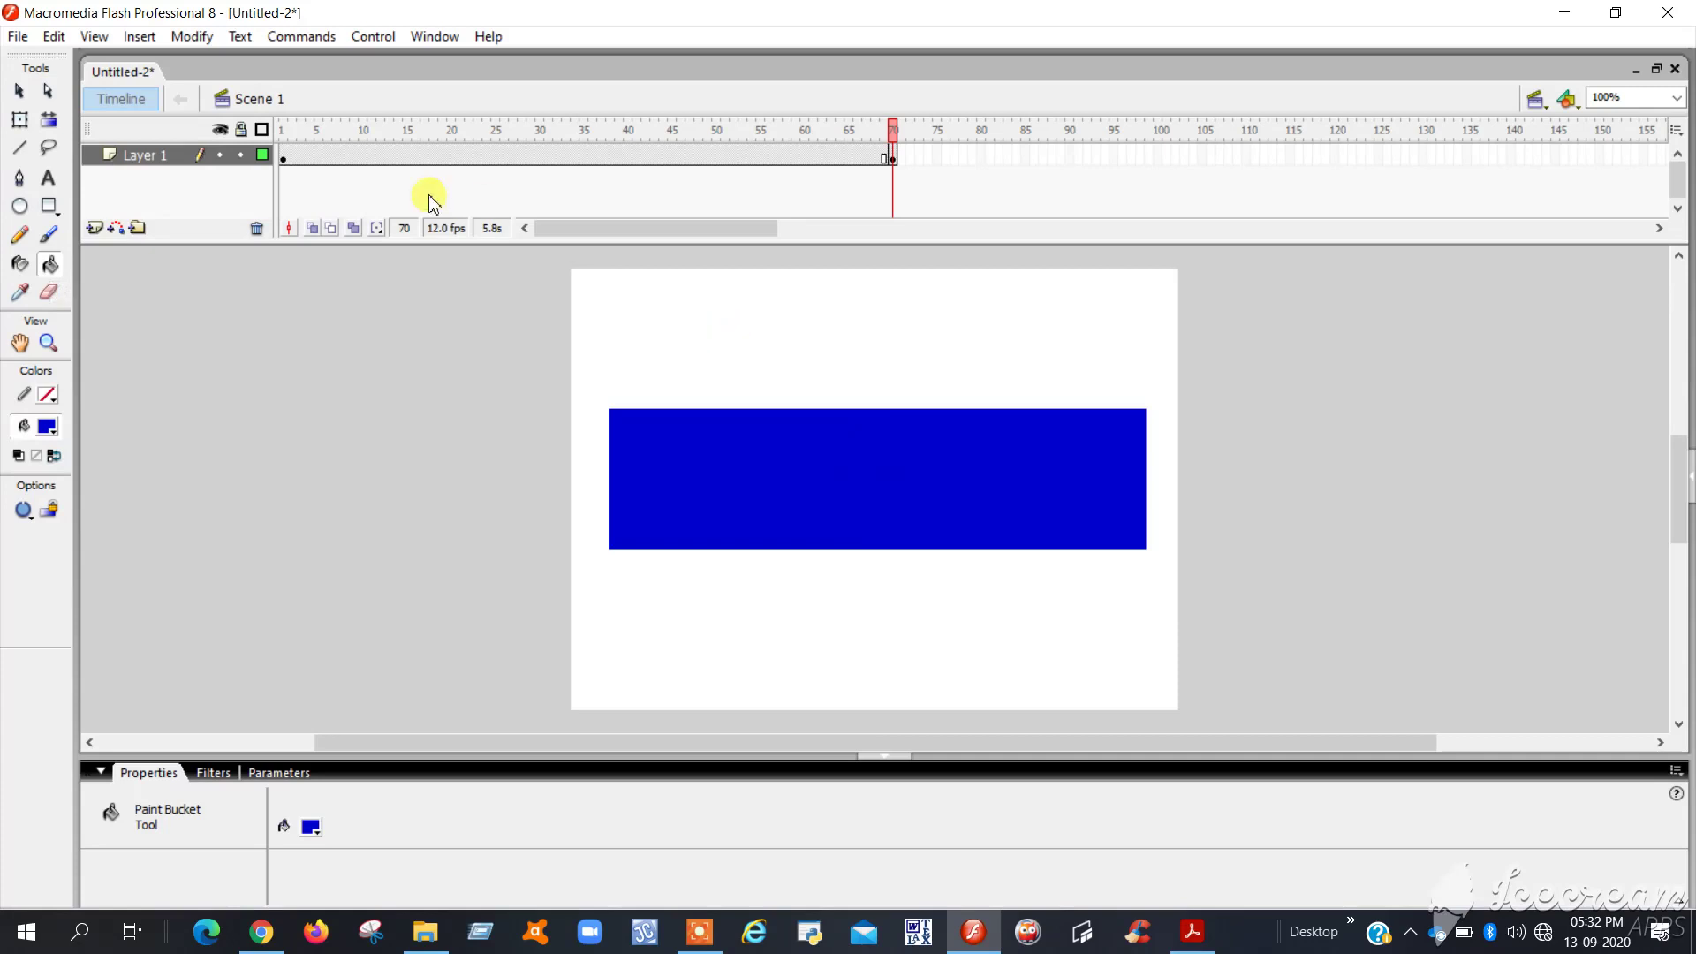
Apply a Shape tween across frames 1–70 and preview the morph with Control > Test Movie.
{"action": "left_click", "coordinate": [284, 156]}
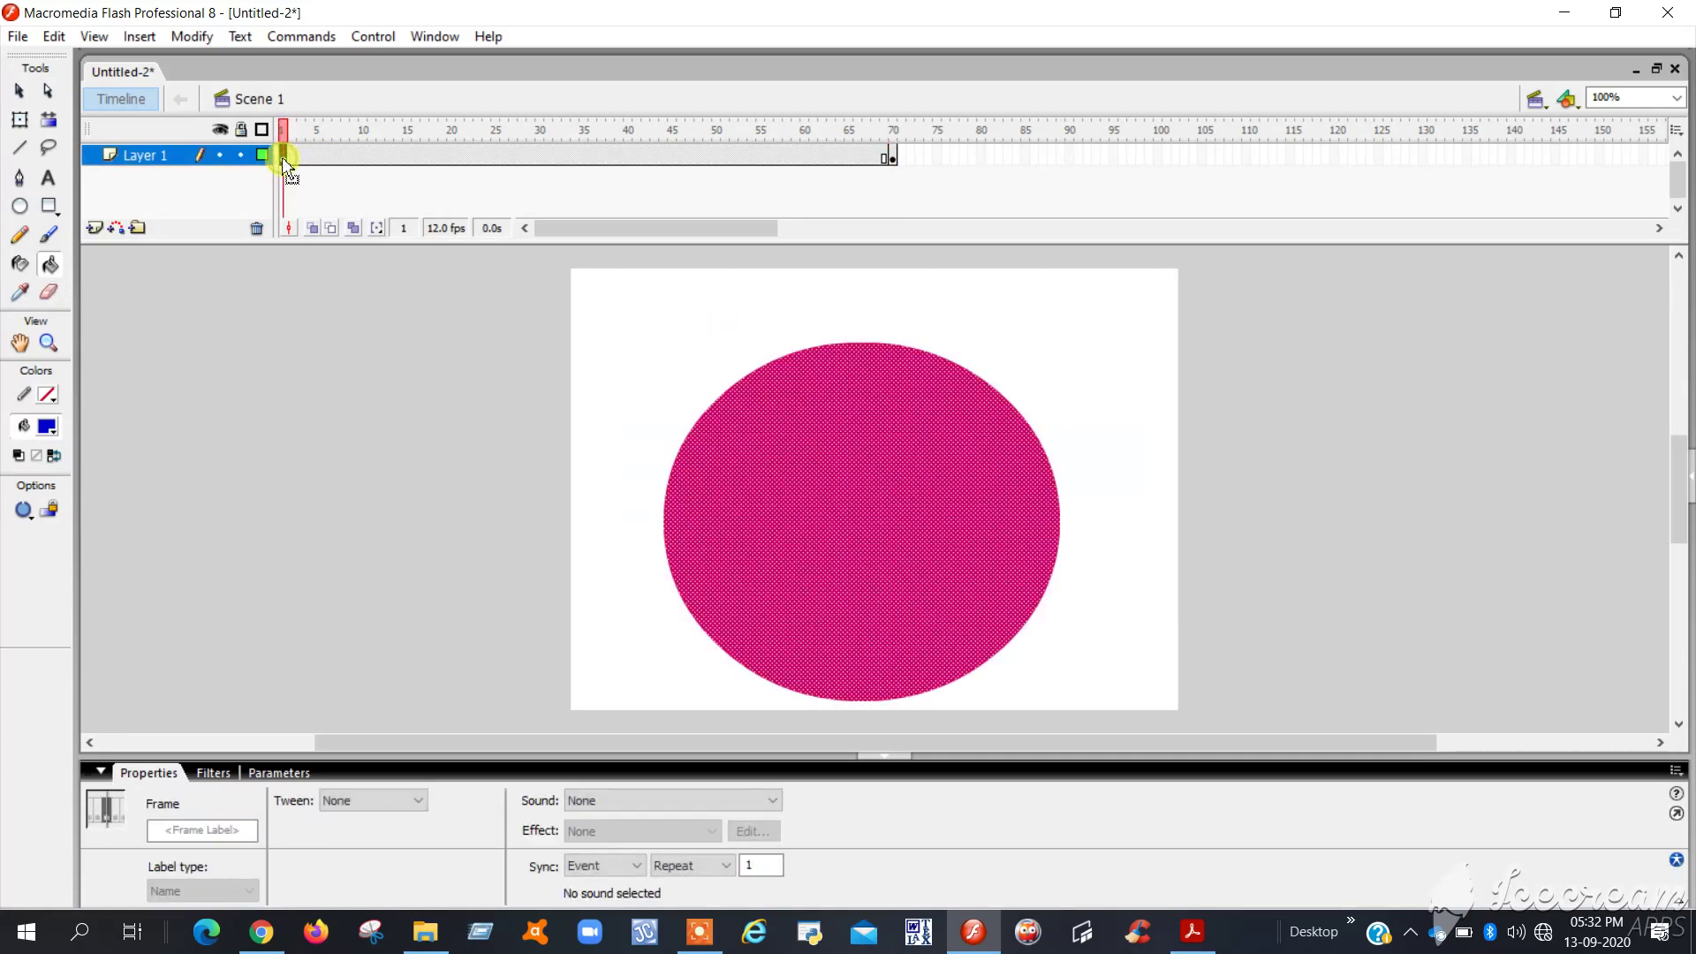
{"action": "left_click", "coordinate": [892, 157]}
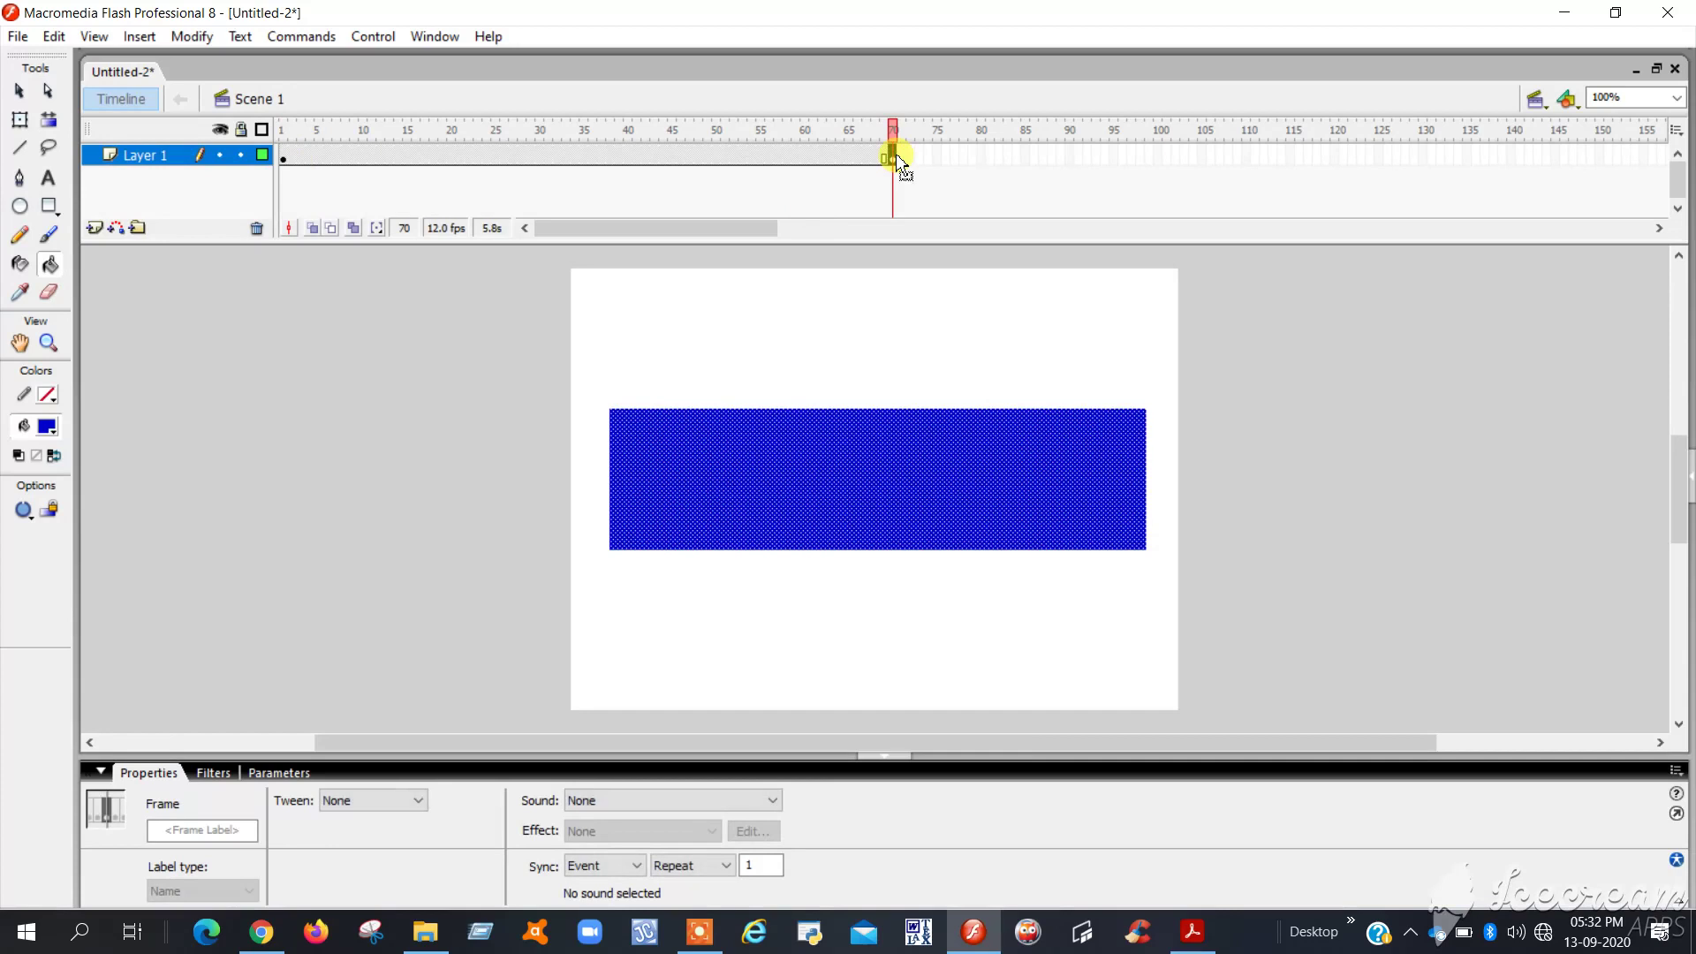
{"action": "left_click", "coordinate": [514, 156]}
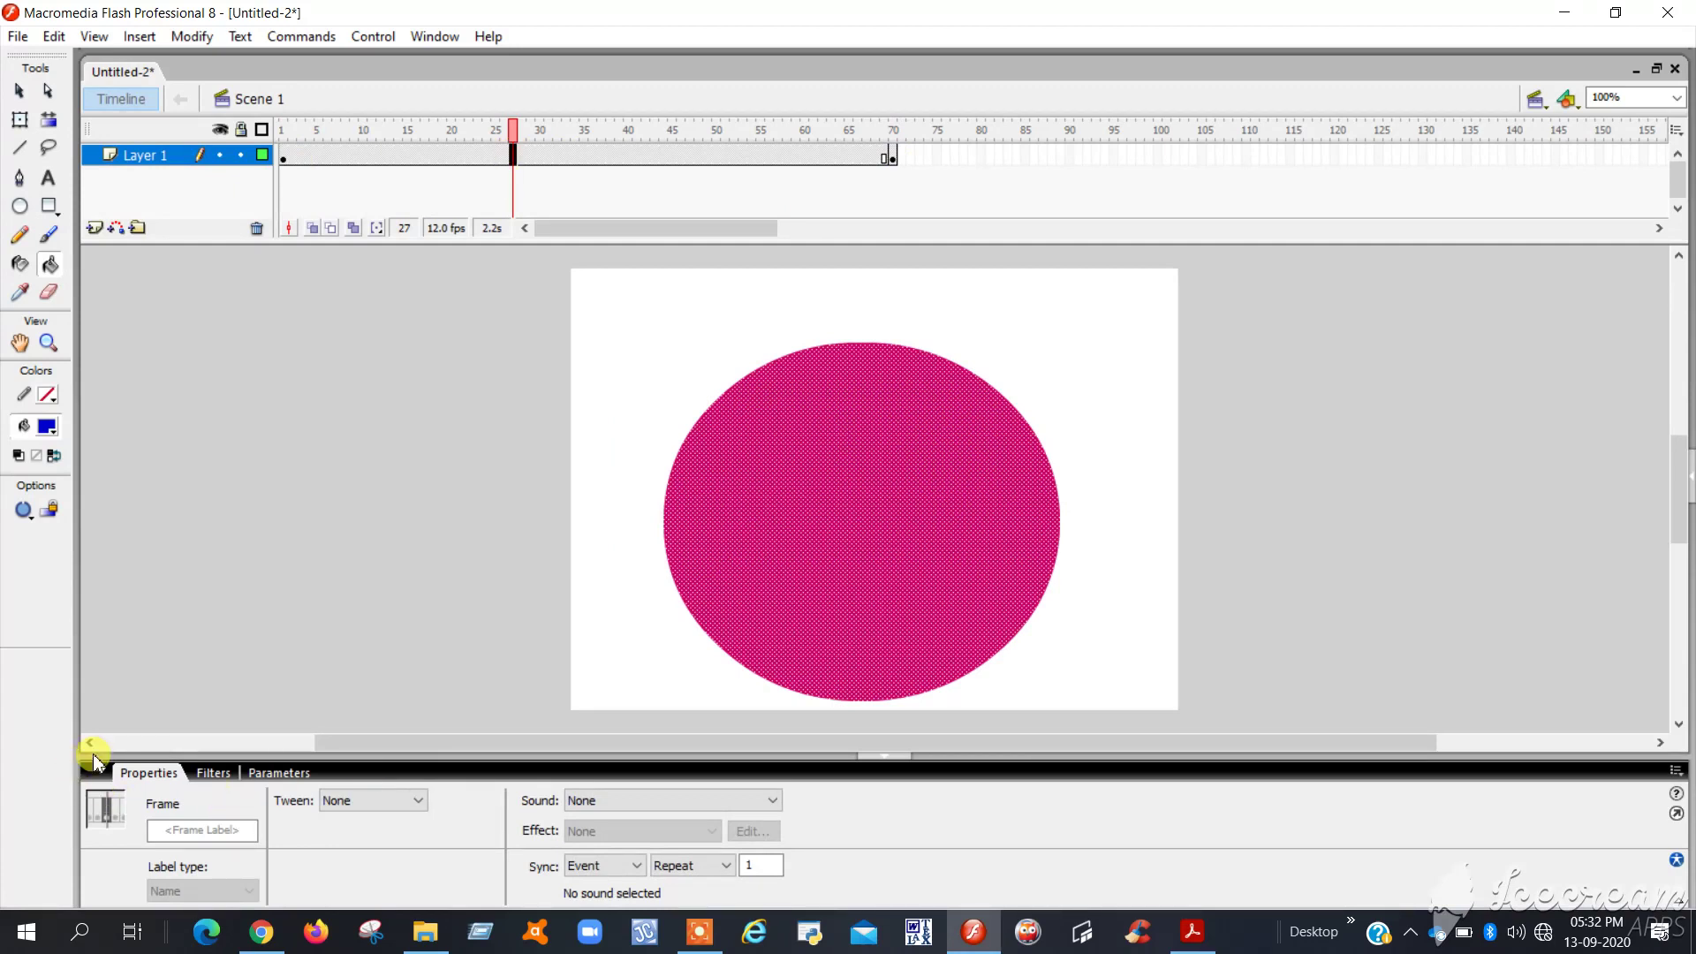
{"action": "left_click", "coordinate": [408, 800]}
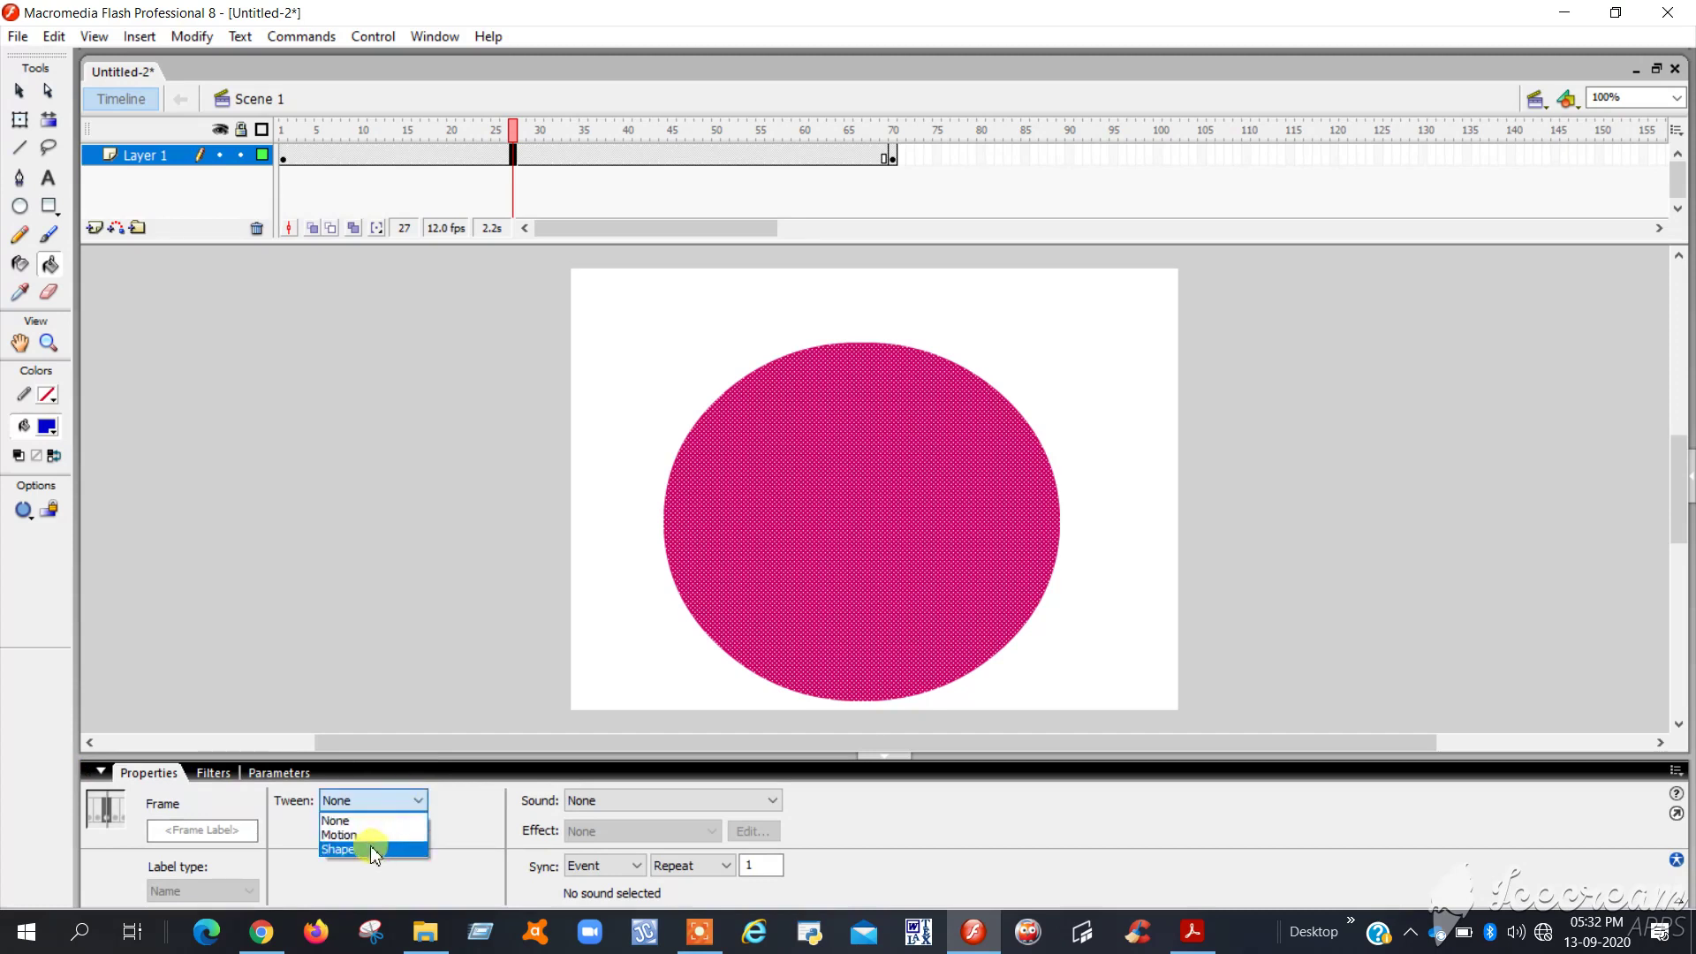
{"action": "left_click", "coordinate": [338, 849]}
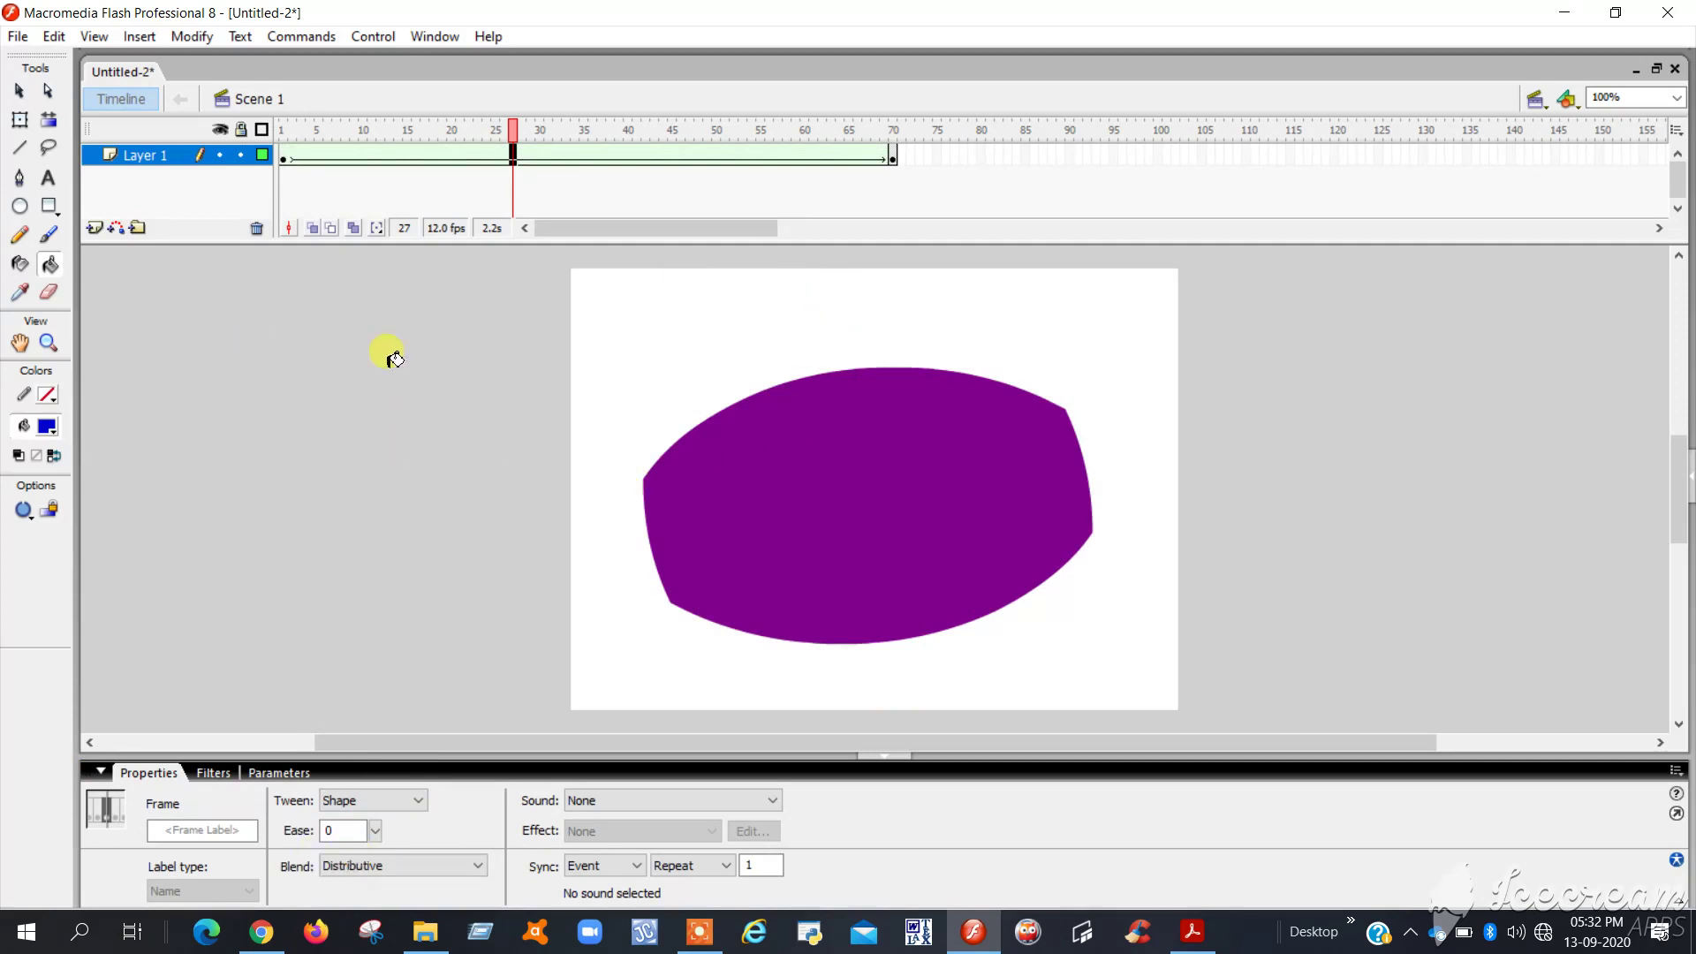
{"action": "left_click", "coordinate": [378, 41]}
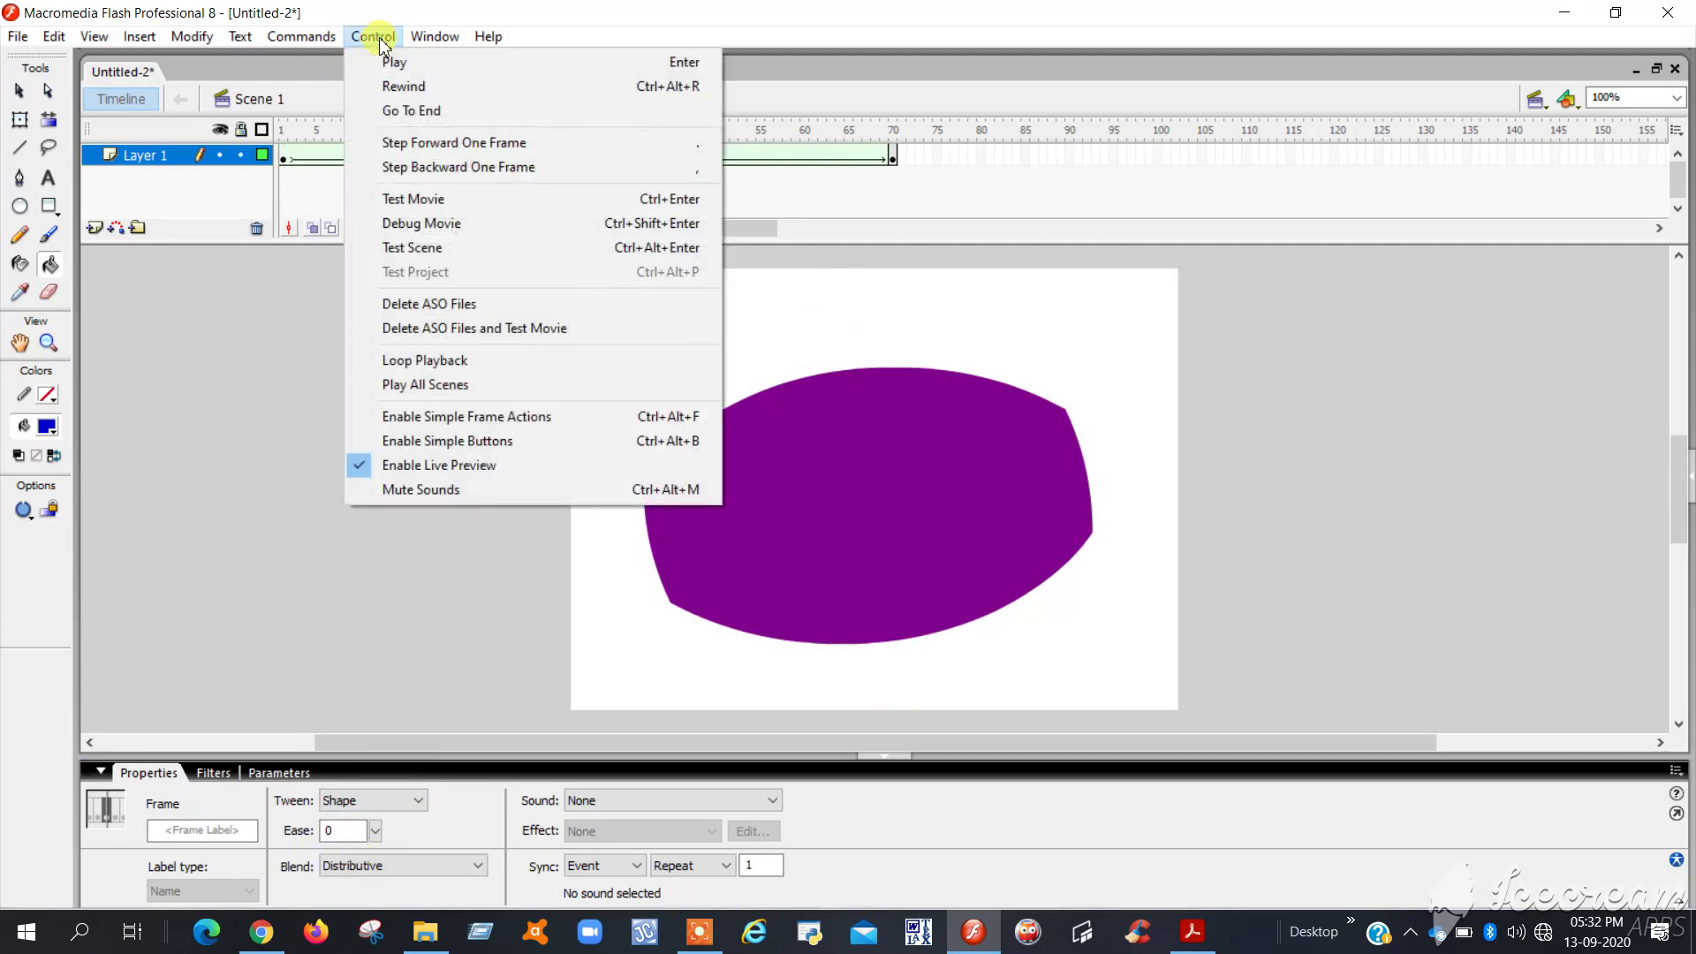
{"action": "left_click", "coordinate": [430, 202]}
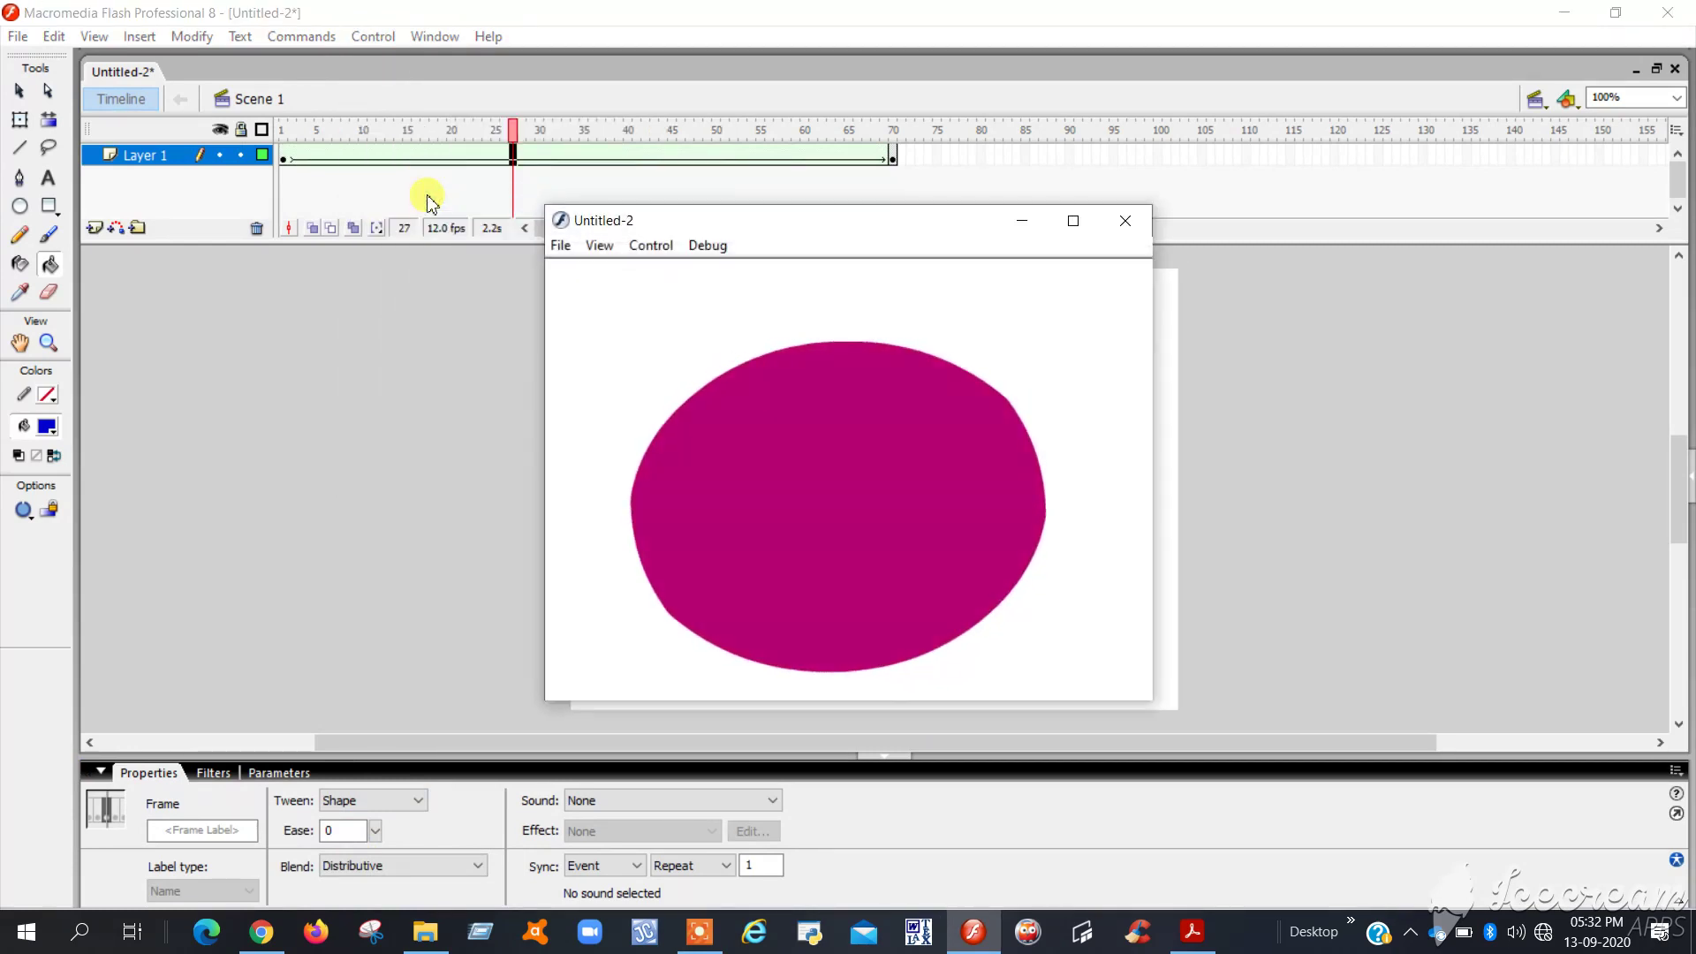